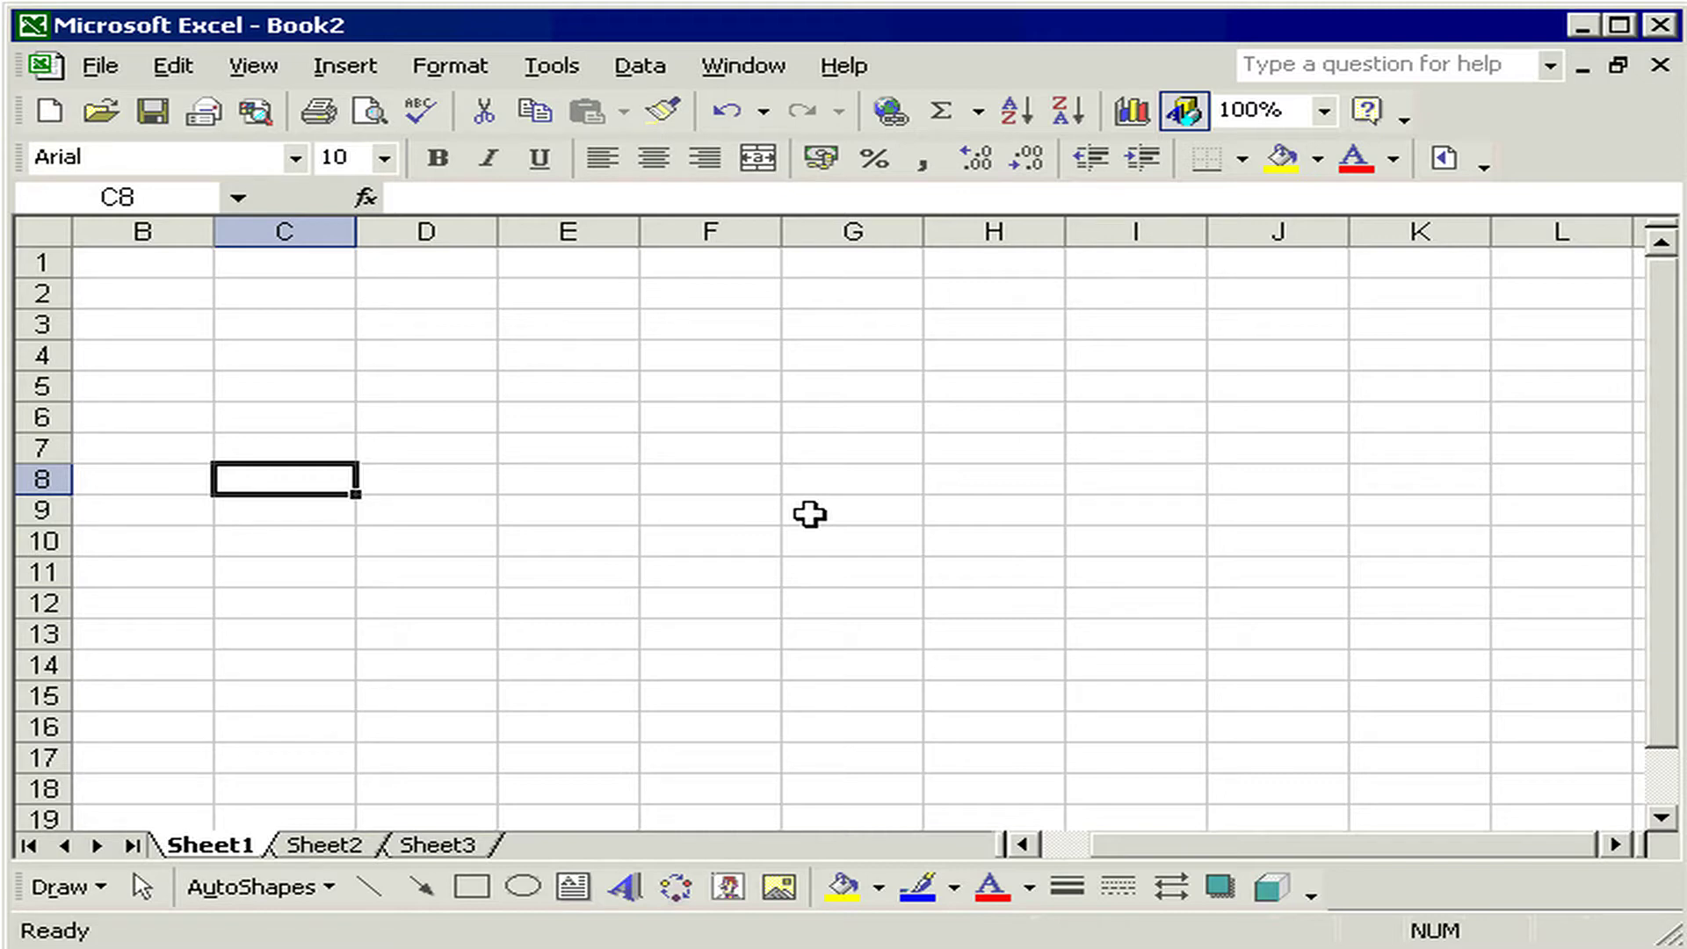
# Step: Insert a new Video Clip object at cell H7 via Insert > Object
pyautogui.click(993, 453)
pyautogui.click(345, 66)
pyautogui.click(457, 613)
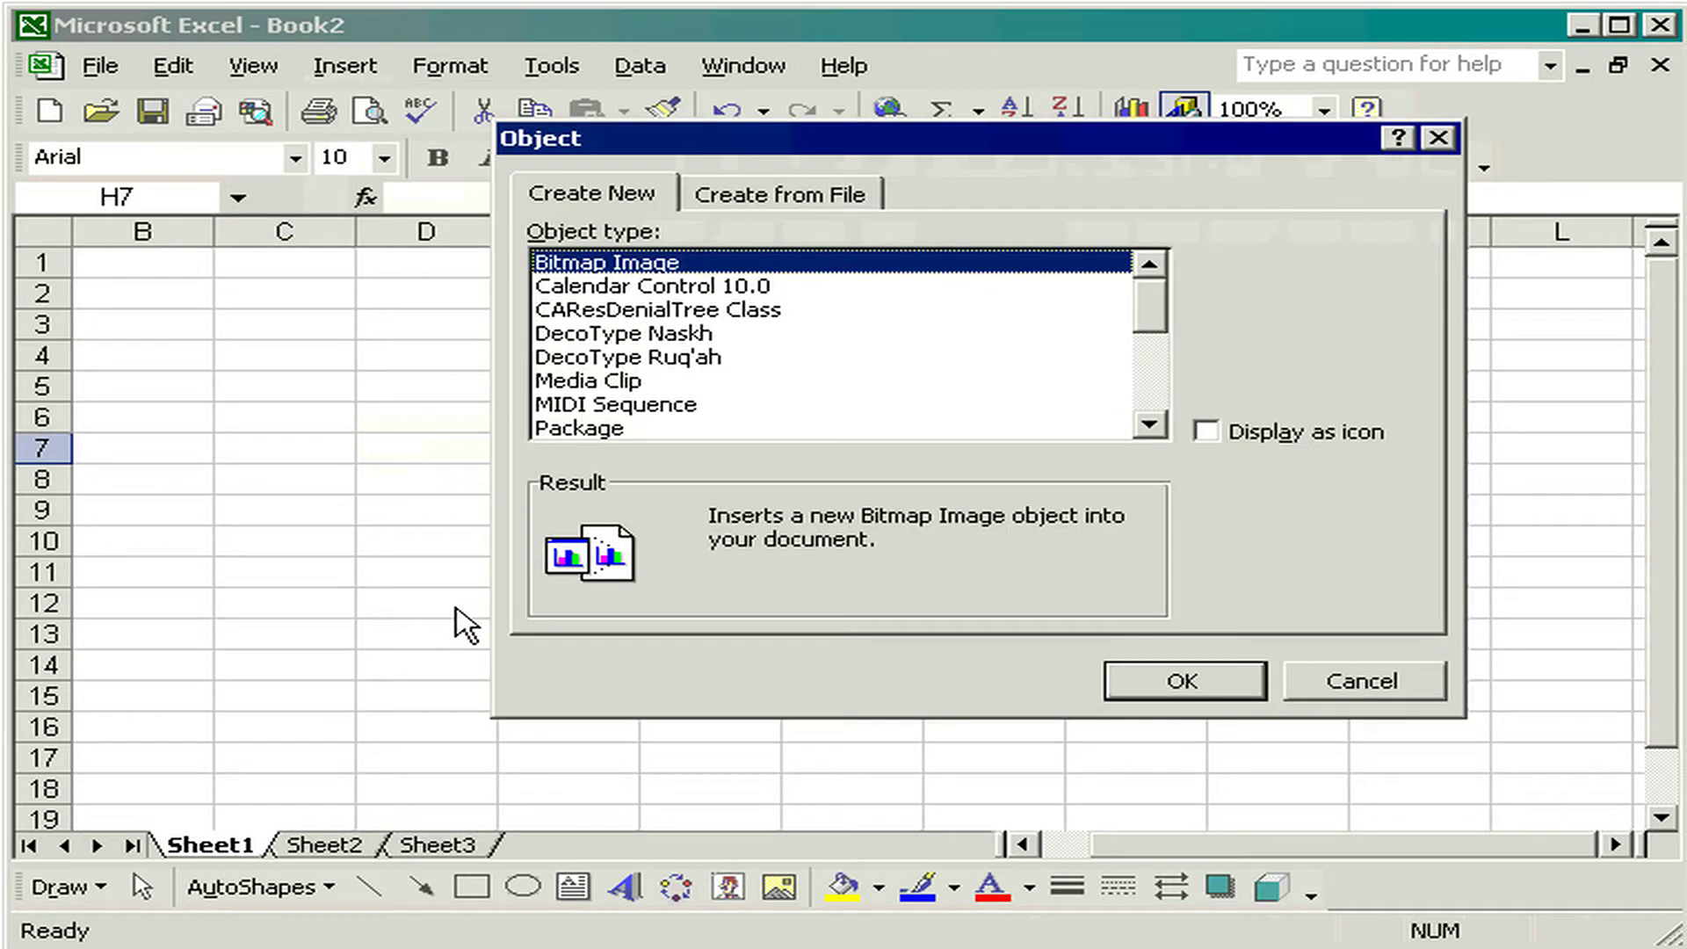
pyautogui.scroll(-2, 1149, 352)
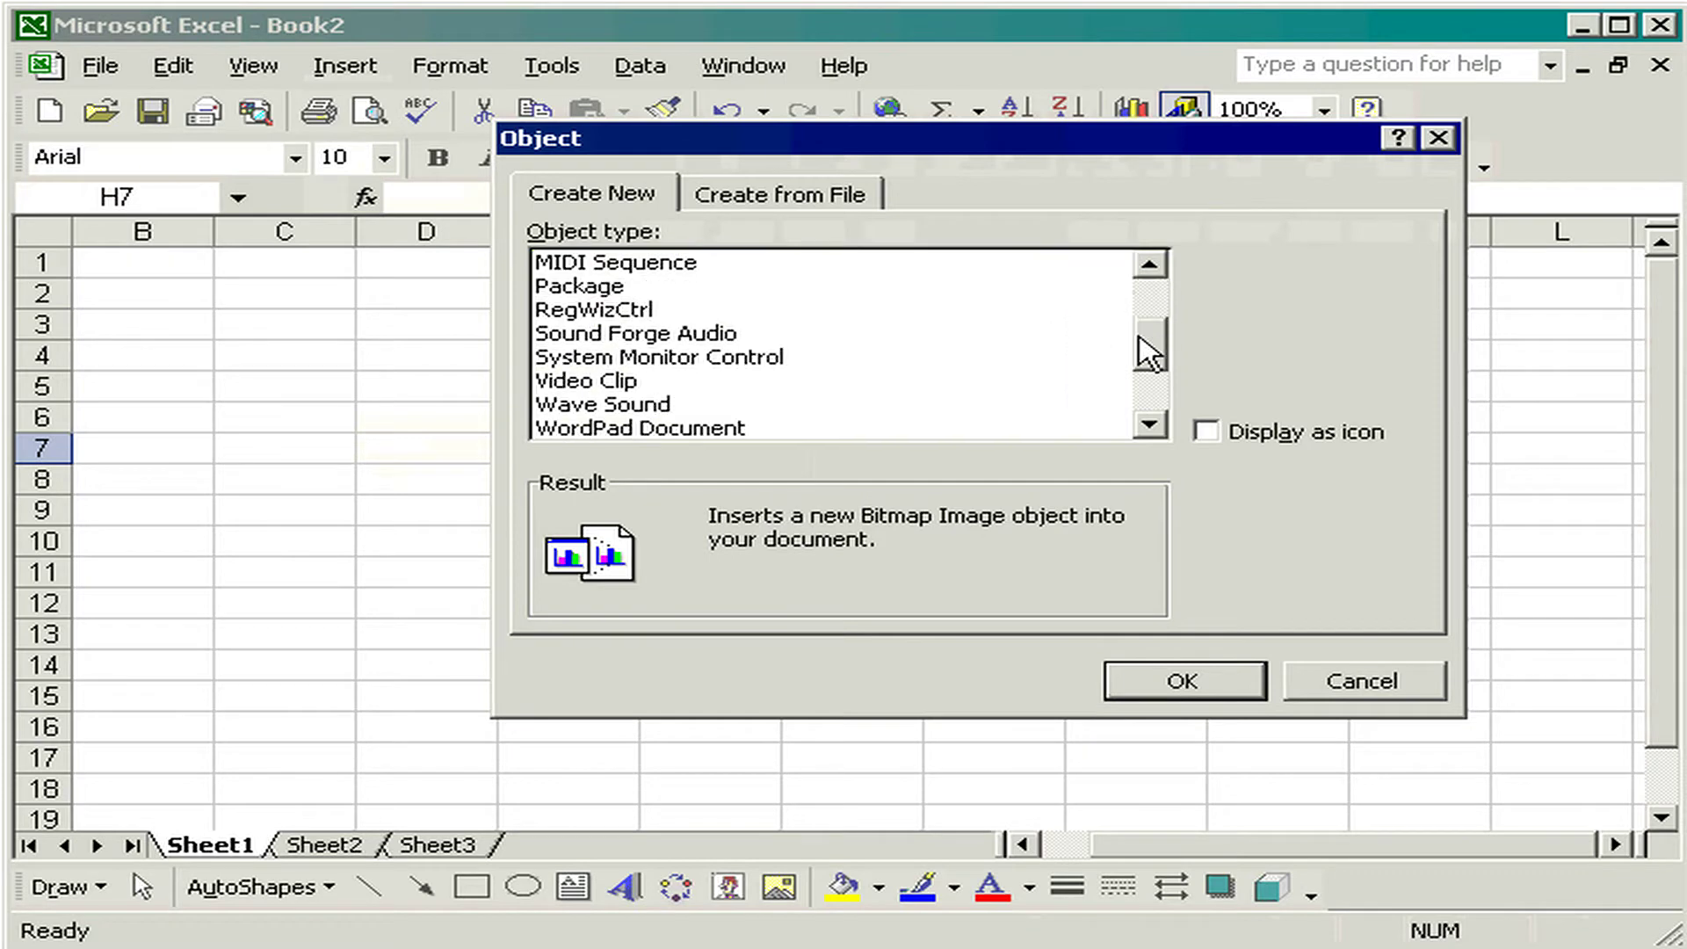
pyautogui.scroll(-2, 774, 308)
pyautogui.click(633, 264)
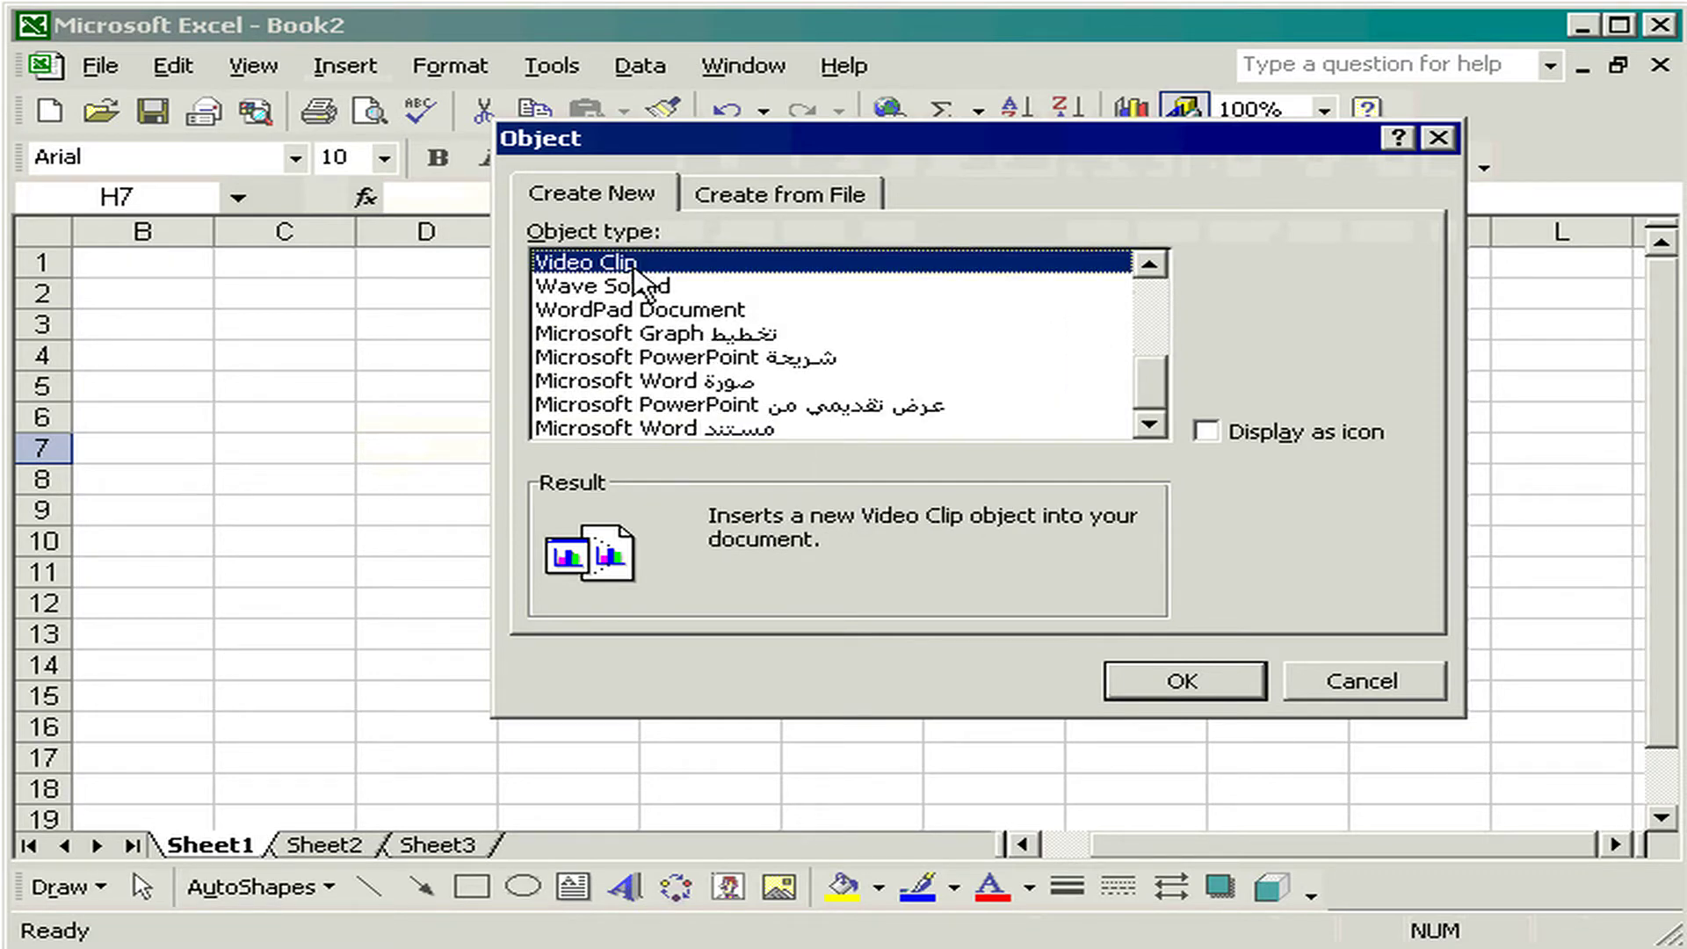
pyautogui.click(1169, 684)
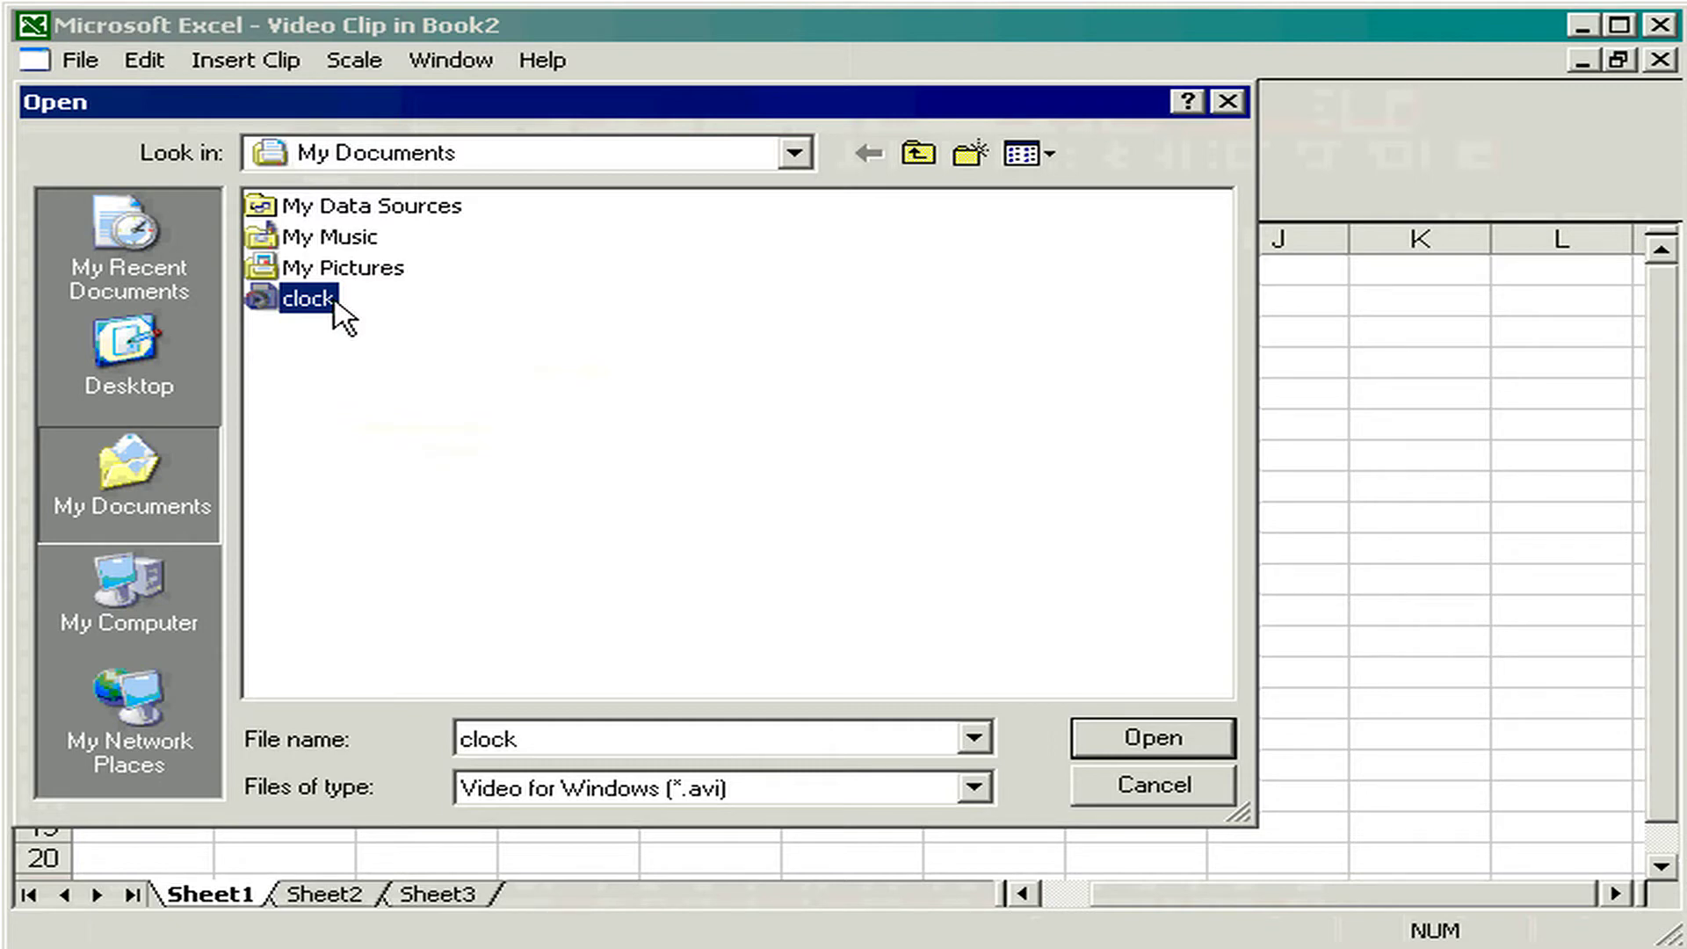
# Step: Load the clock video file into the clip, then return to normal worksheet editing
pyautogui.doubleClick(307, 299)
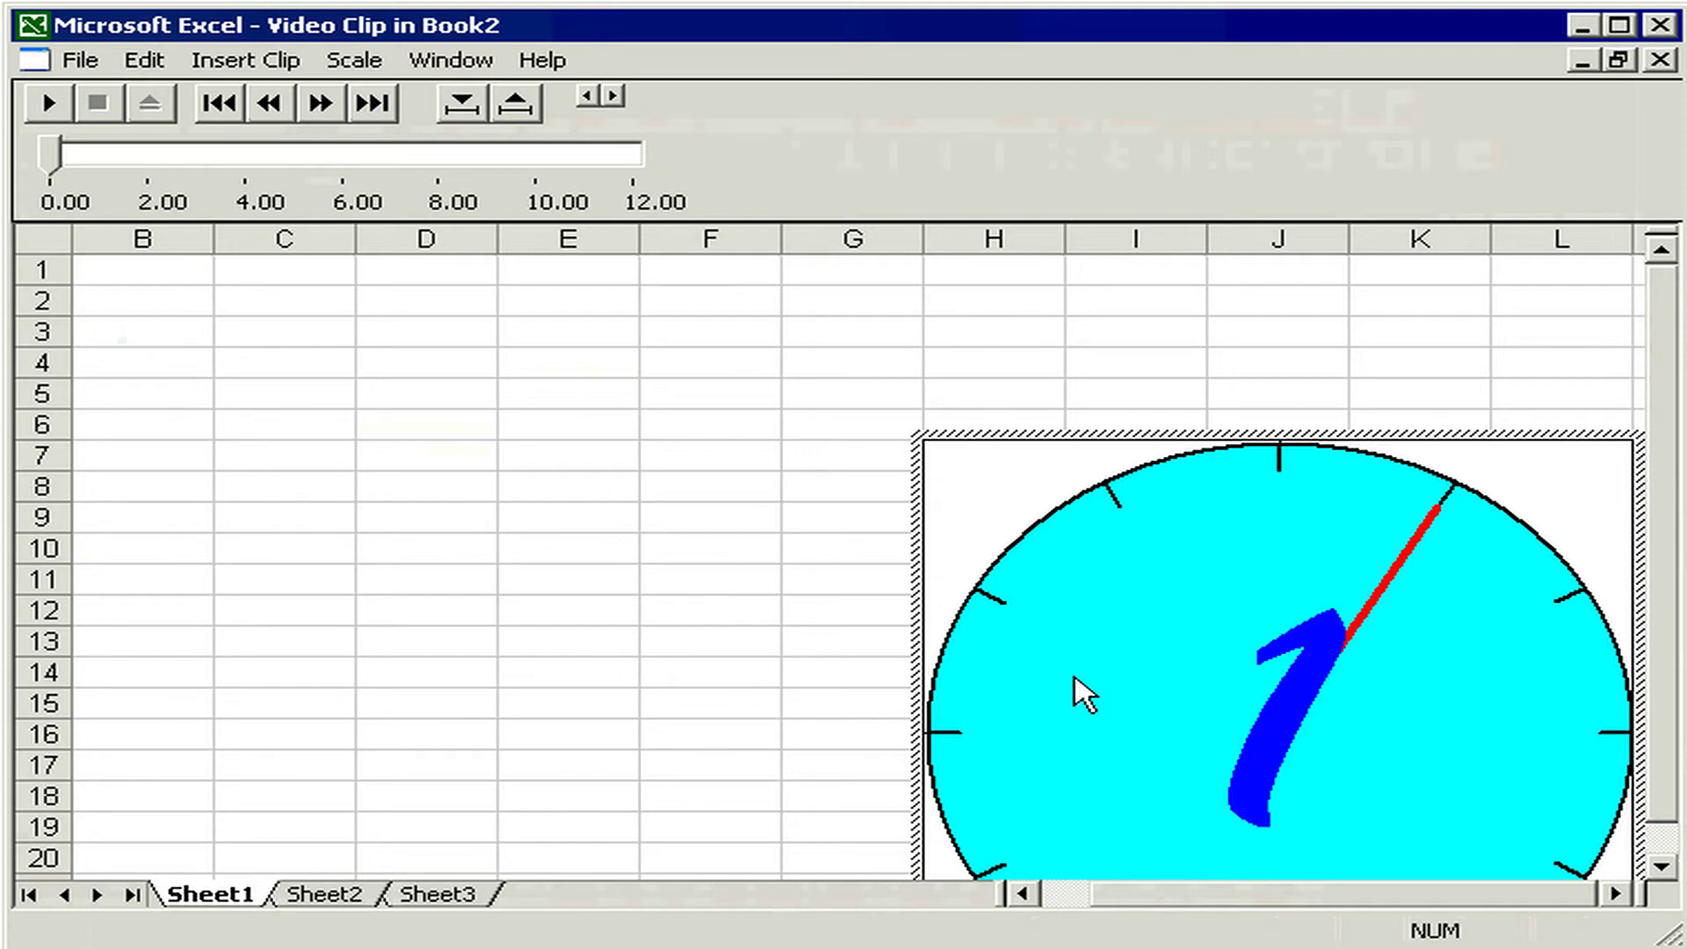
pyautogui.click(875, 631)
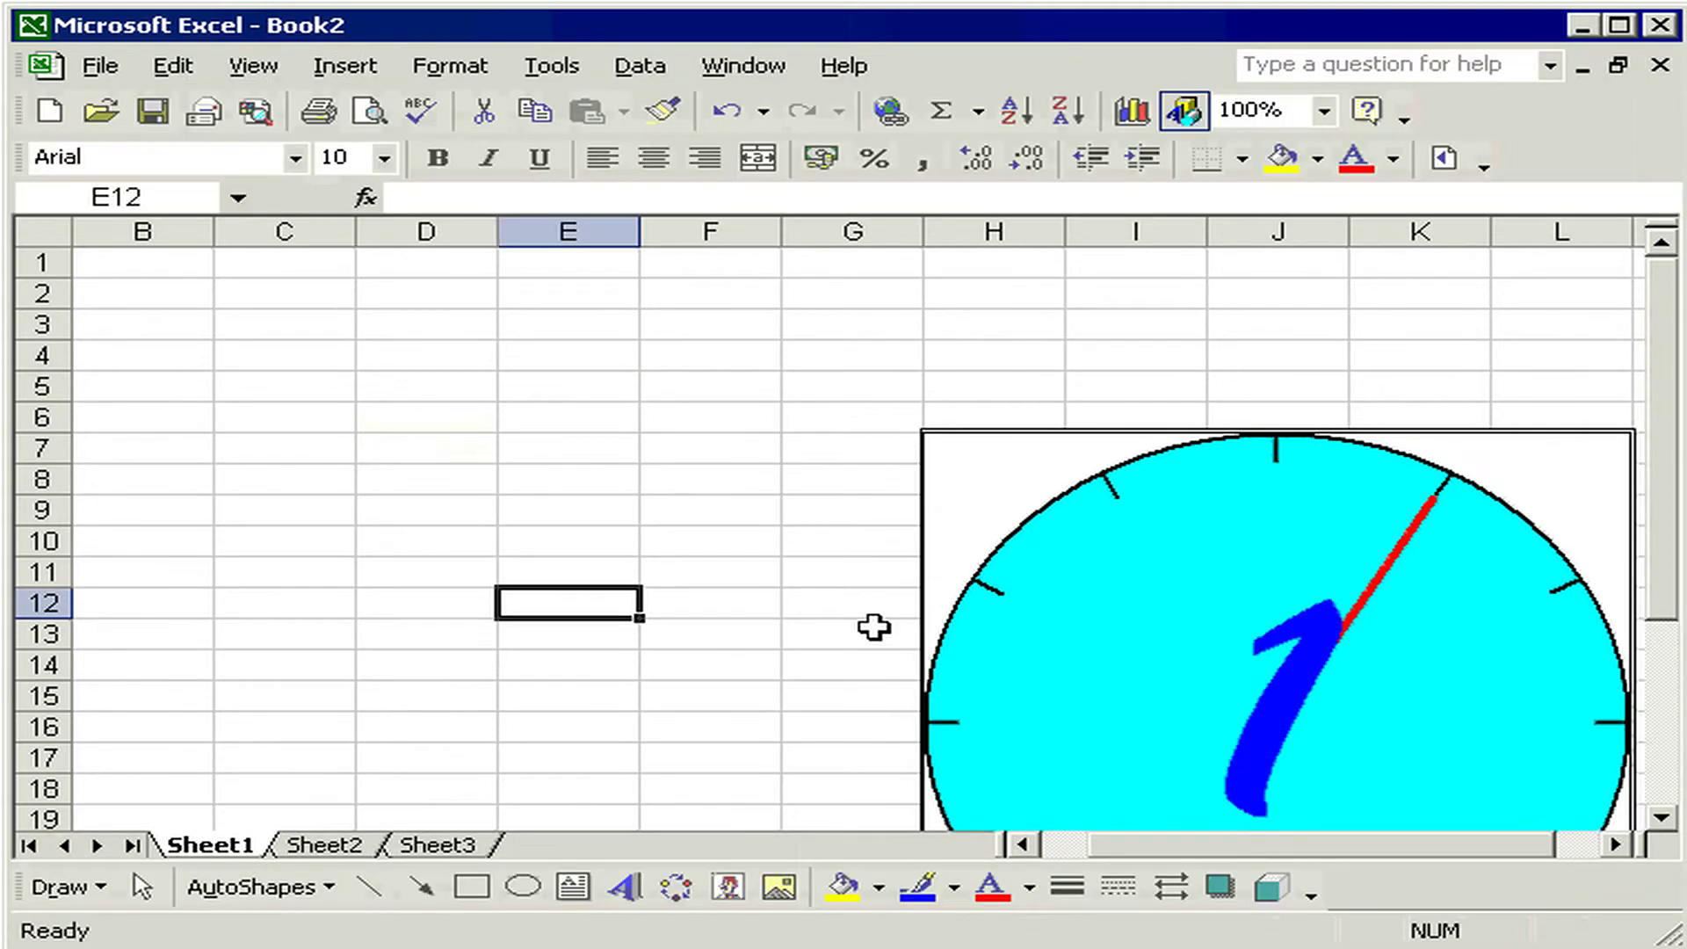
# Step: Shrink the clock clip to 67% and move it up to around cell F3
pyautogui.click(1227, 590)
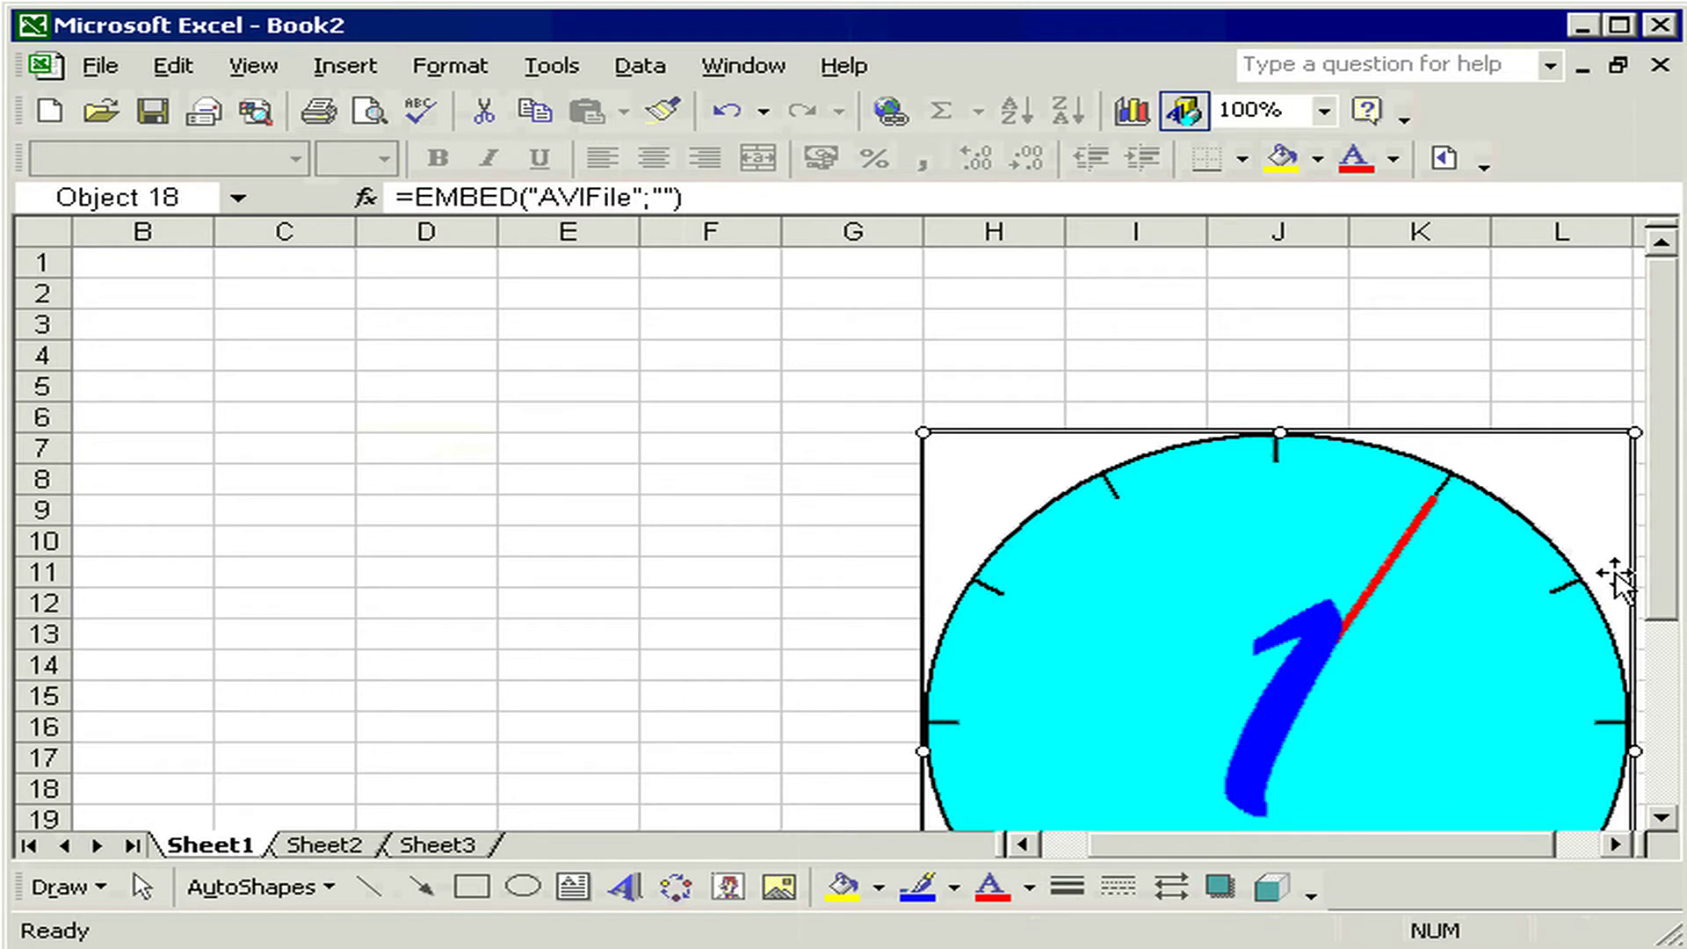
pyautogui.moveTo(1634, 432); pyautogui.dragTo(1230, 646)
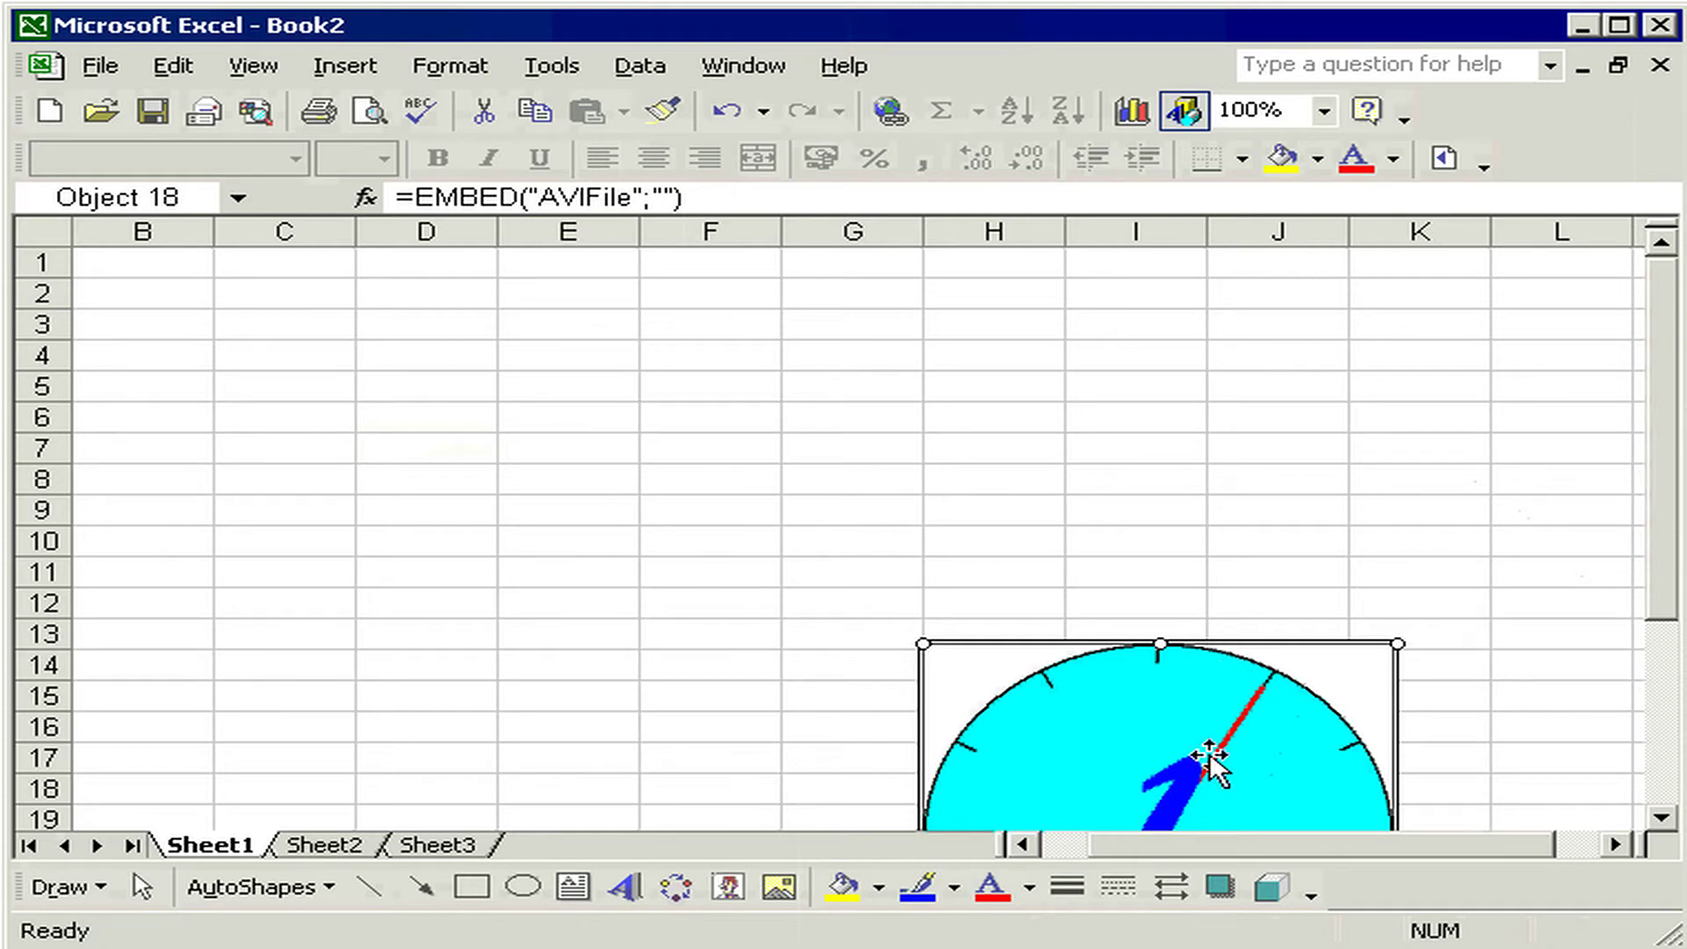
pyautogui.moveTo(1210, 756); pyautogui.dragTo(984, 486)
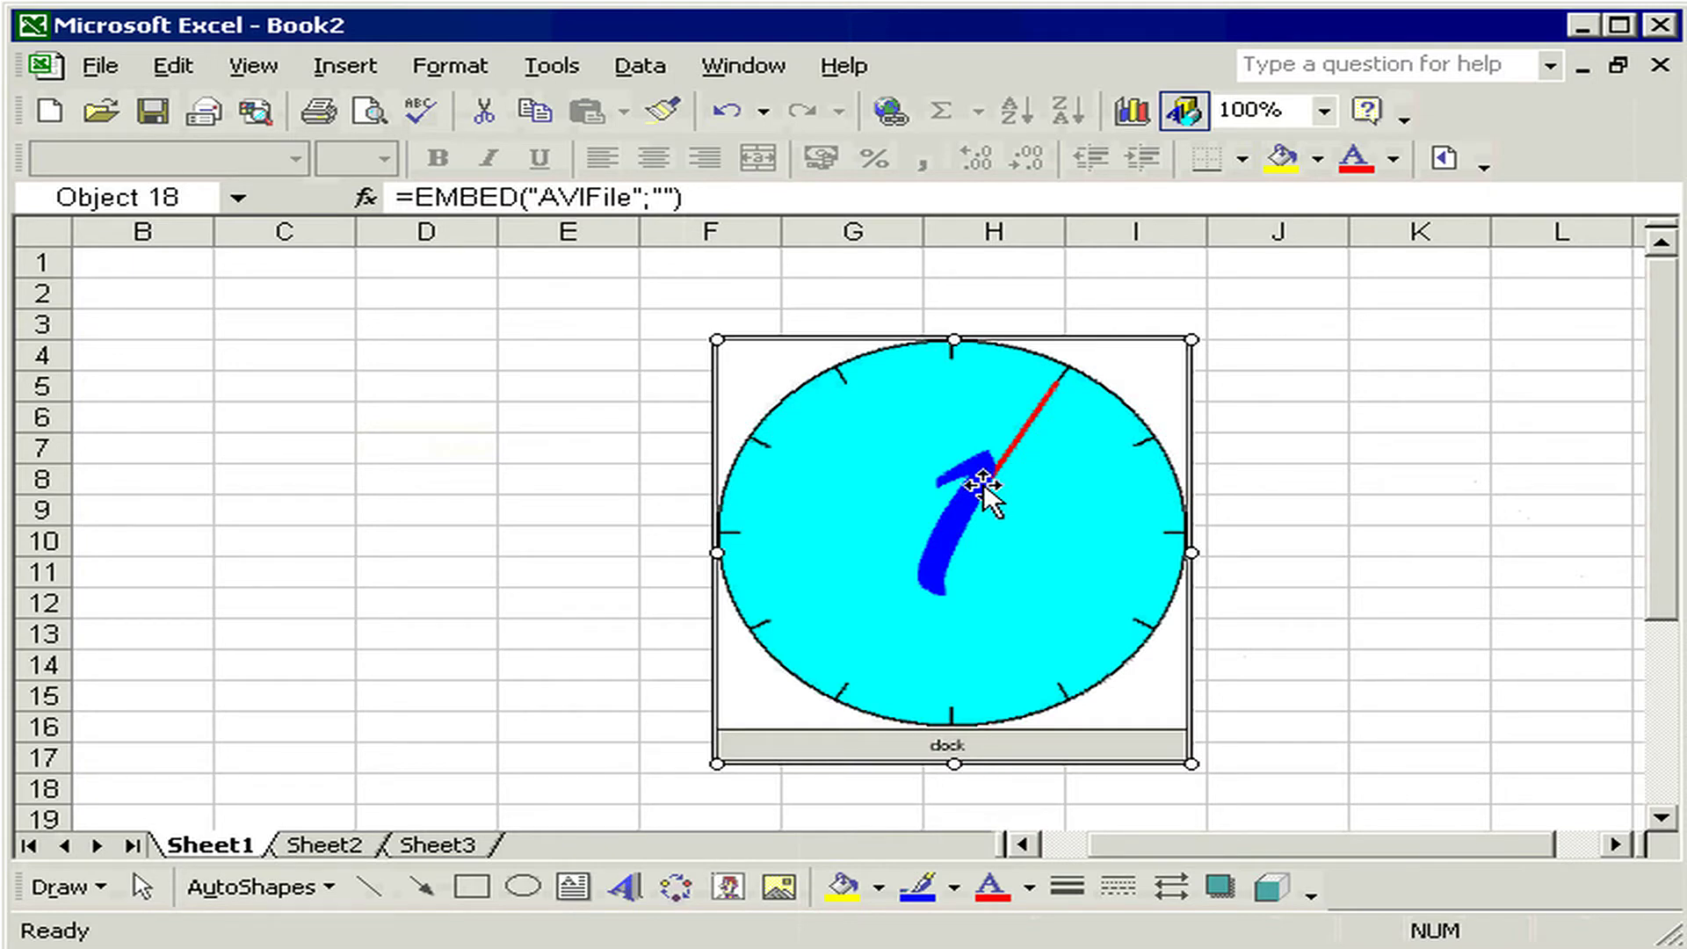
pyautogui.doubleClick(965, 413)
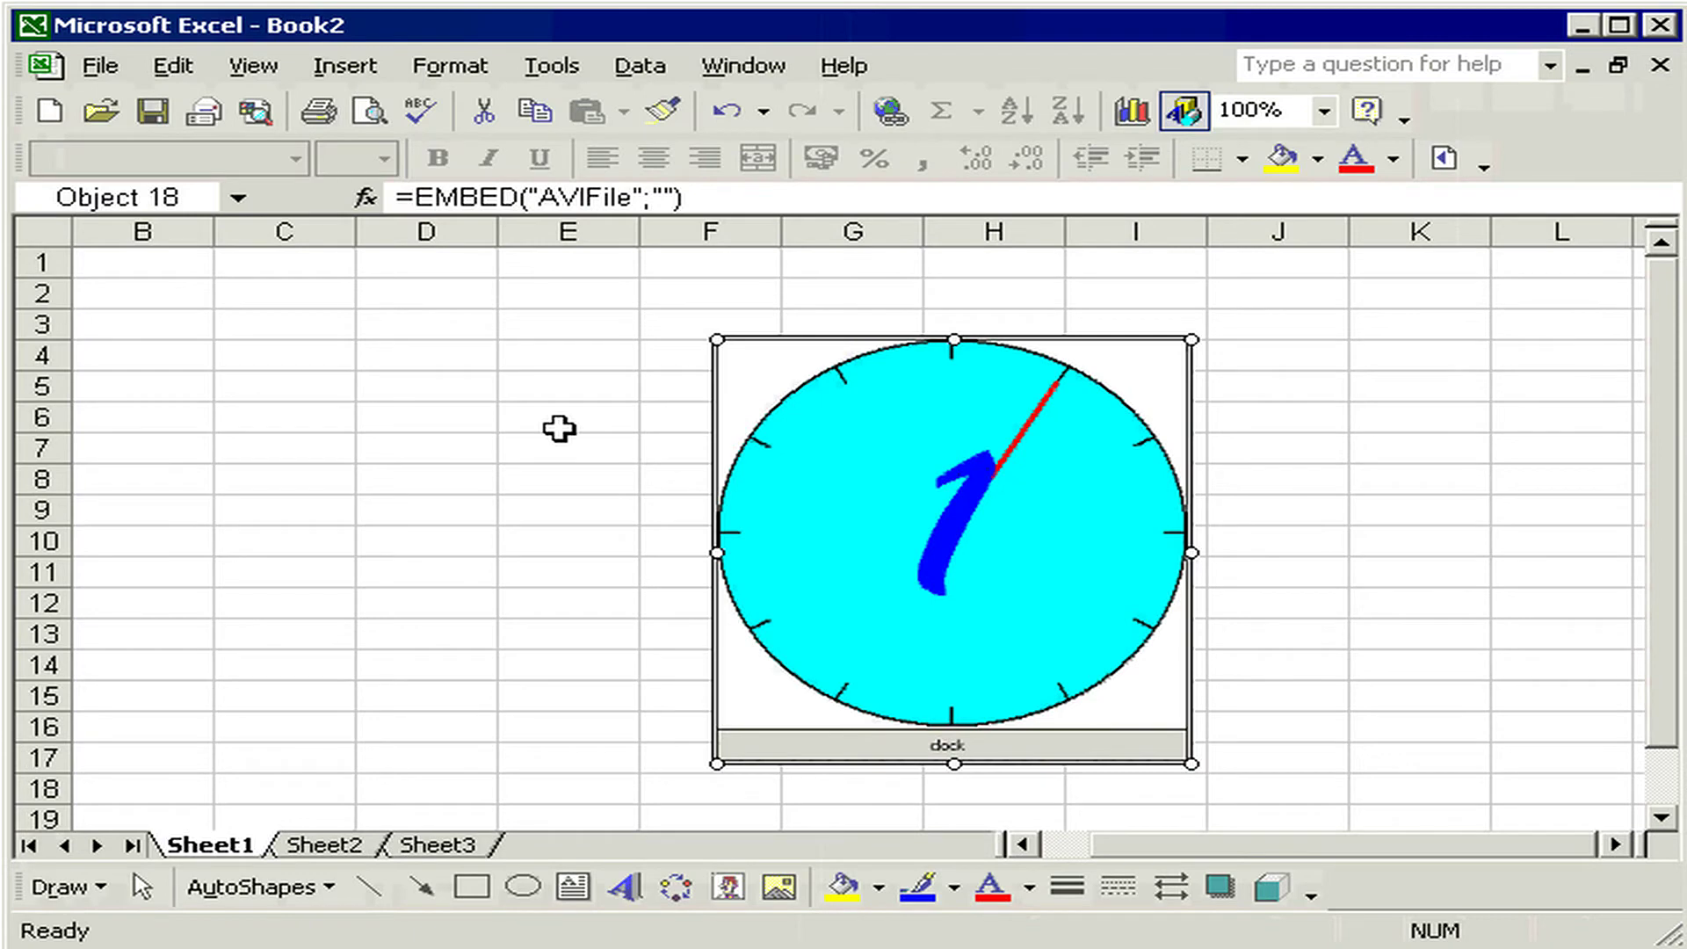
pyautogui.click(448, 419)
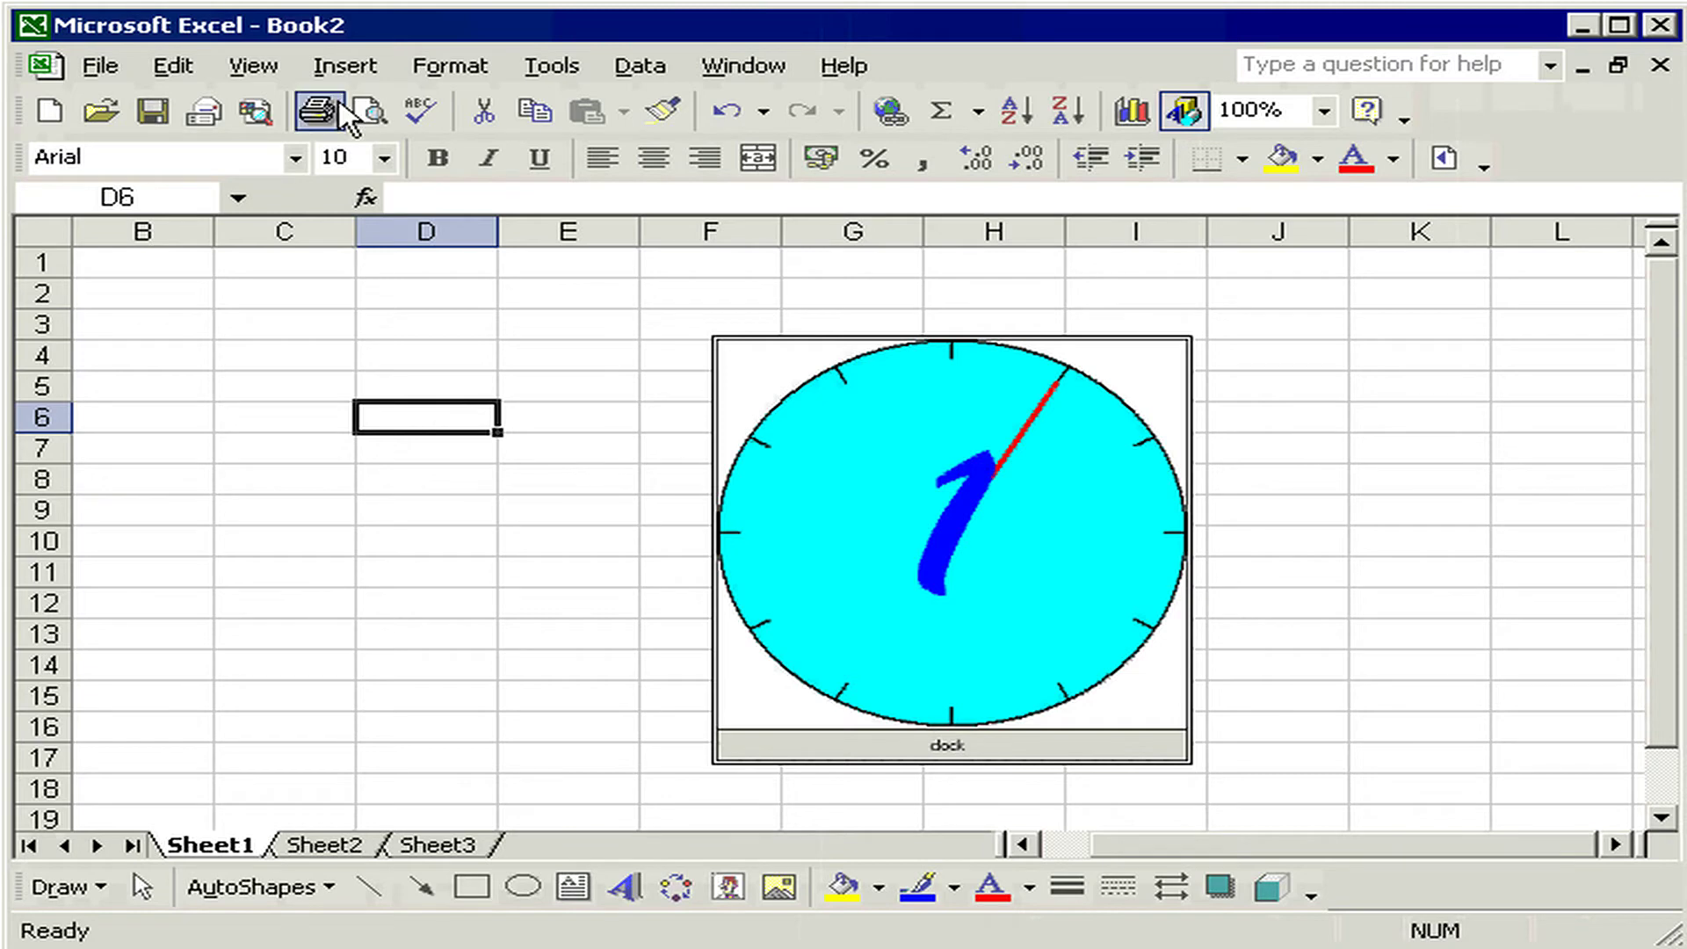
# Step: Embed a Wave Sound object at cell D6 via Insert > Object
pyautogui.click(345, 65)
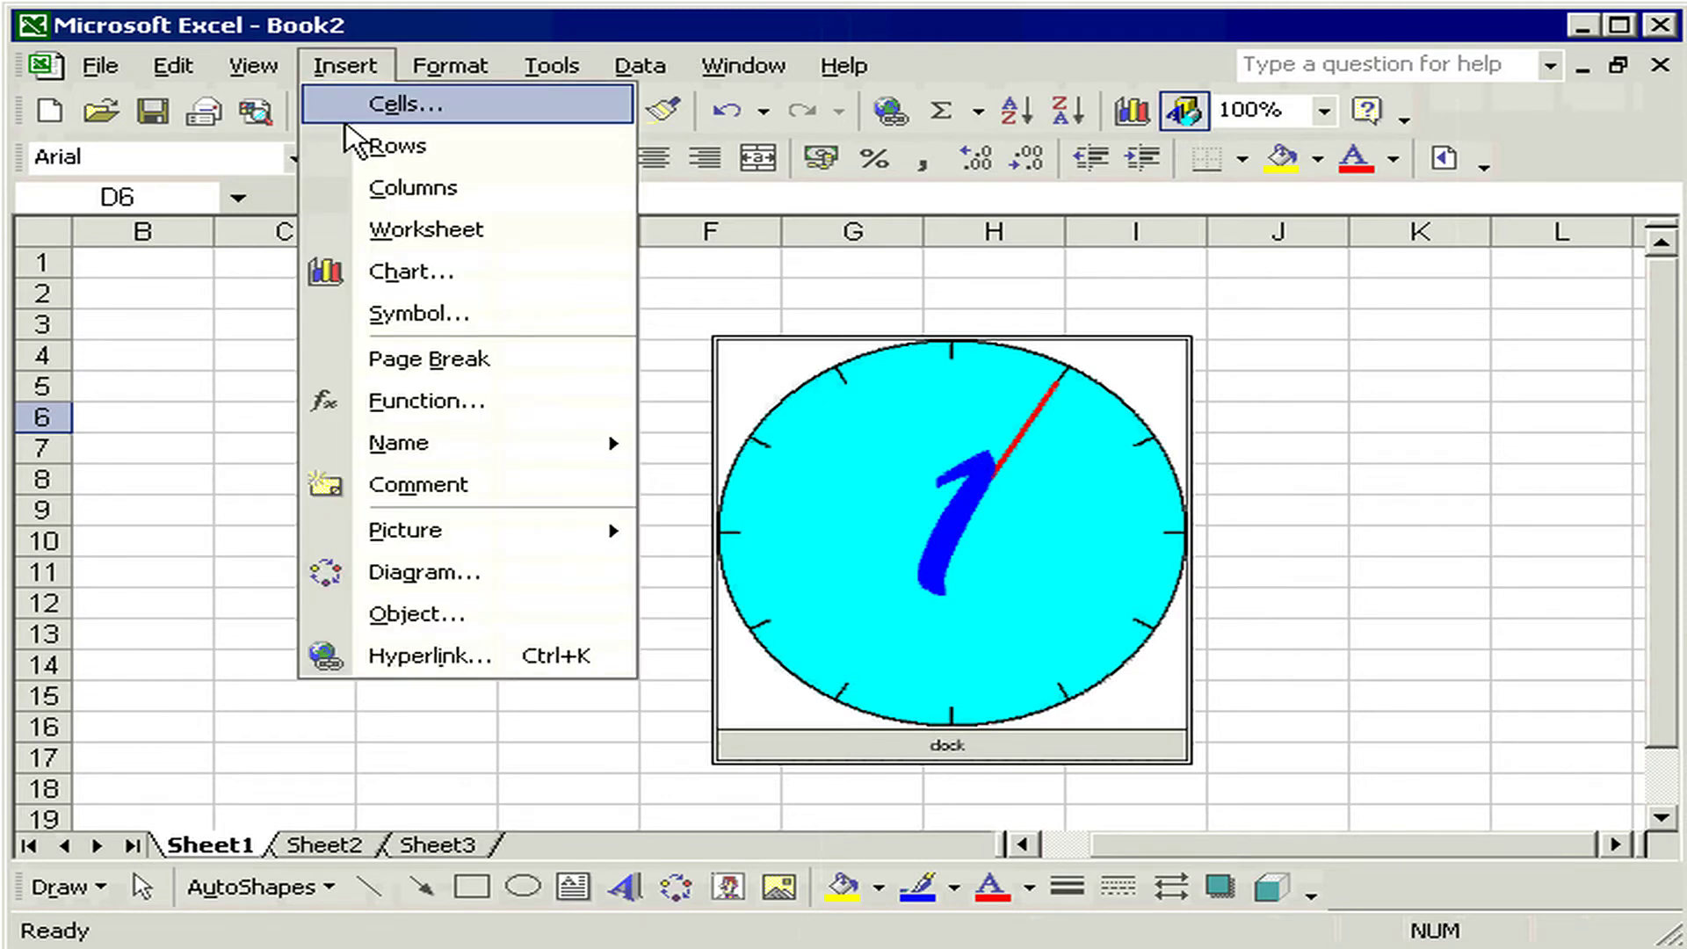
pyautogui.click(499, 611)
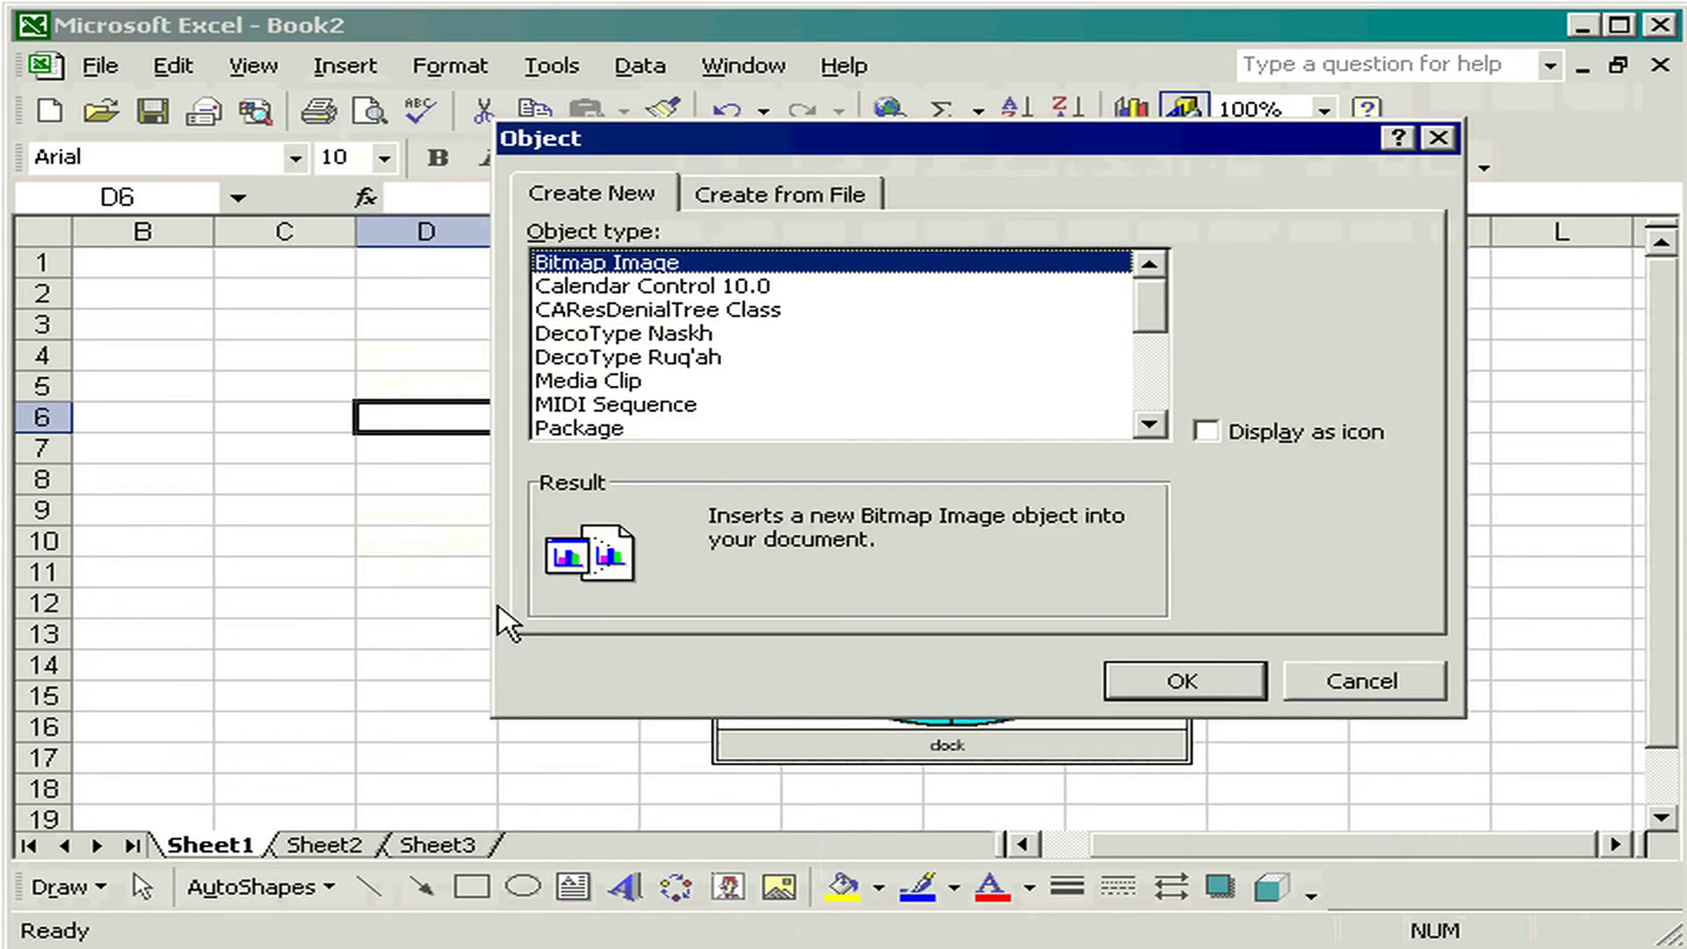
pyautogui.scroll(-5, 780, 320)
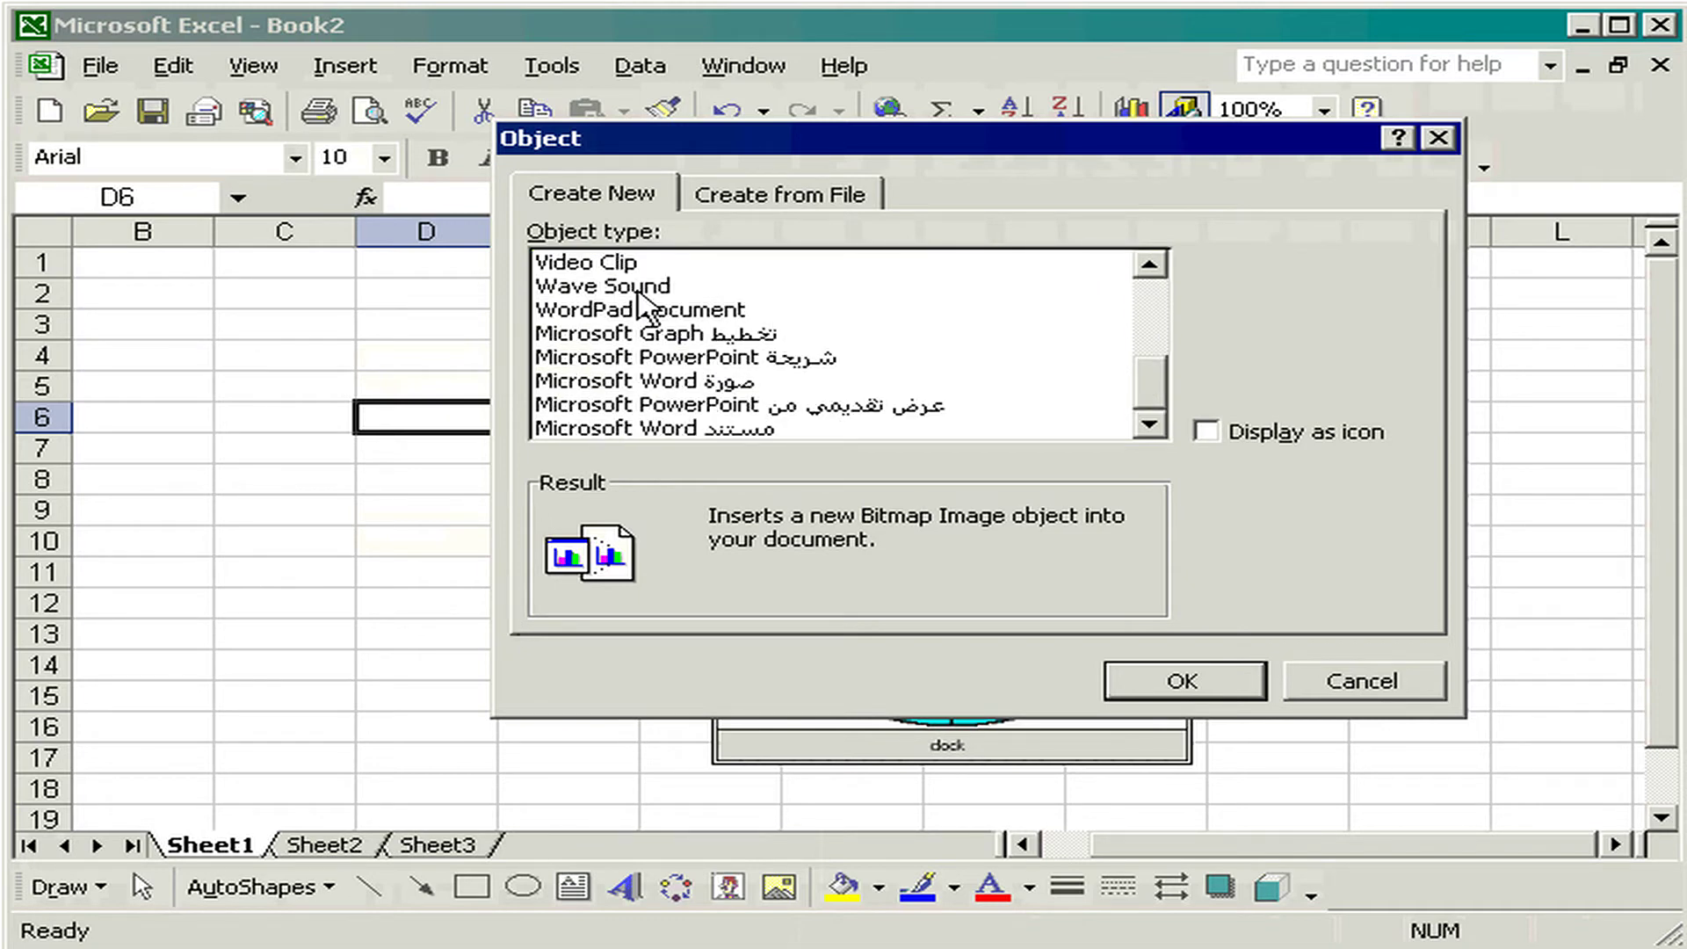
pyautogui.doubleClick(639, 288)
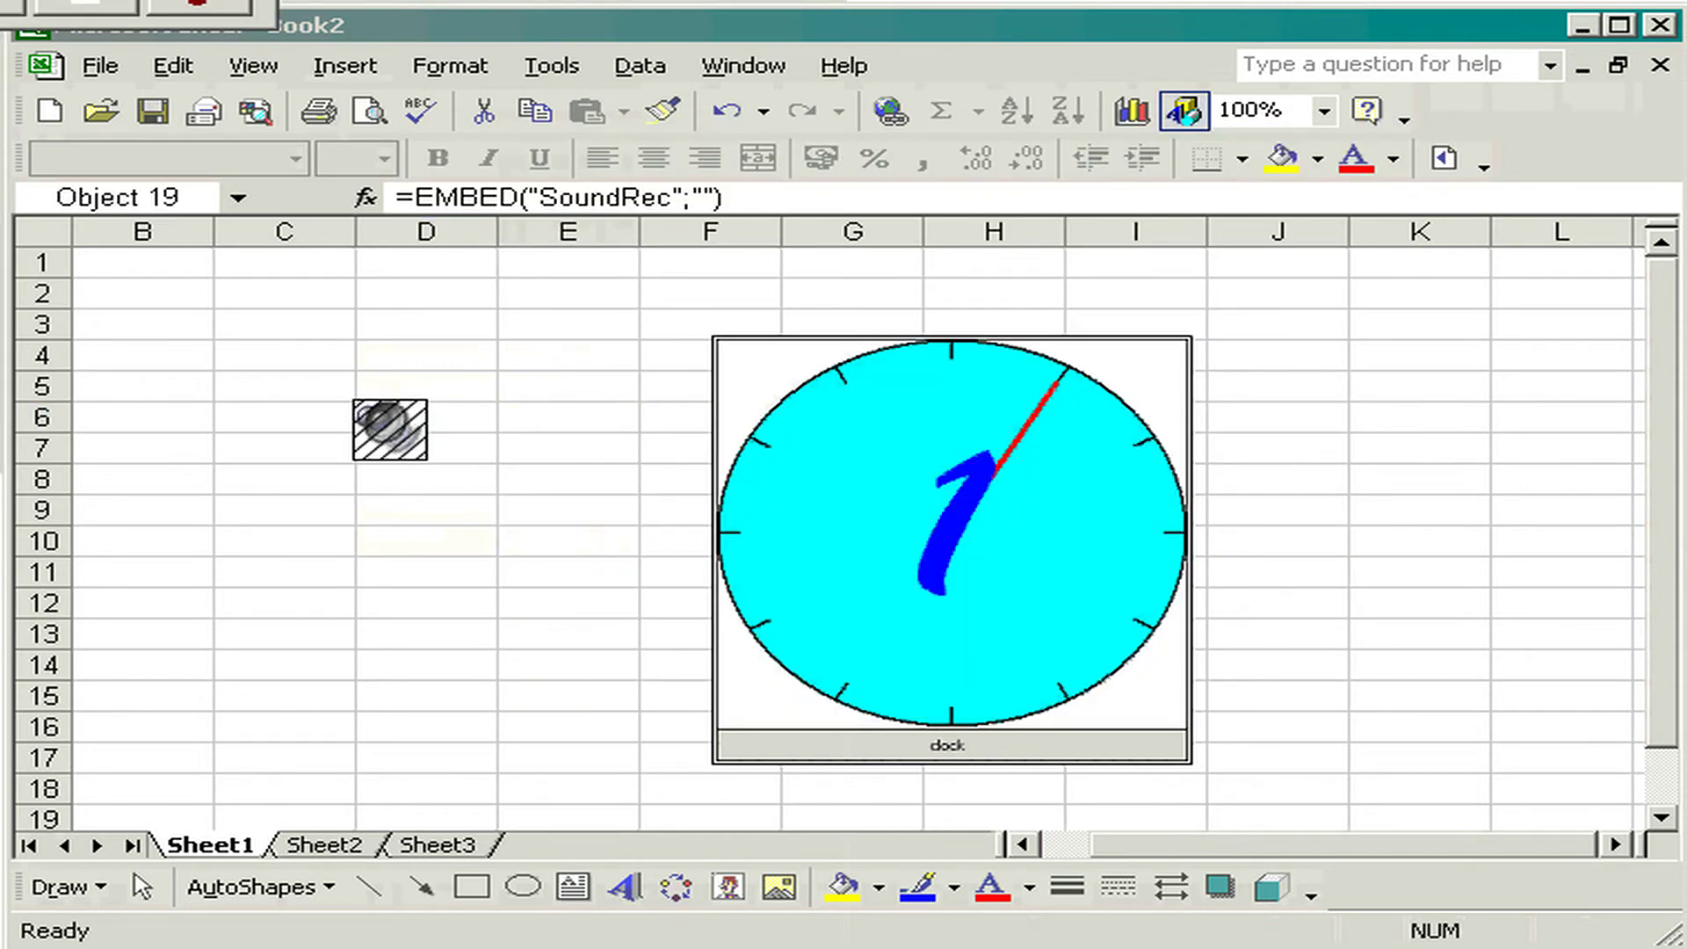
# Step: Check the Sound Recorder Edit menu and play the 0.89-second sound
pyautogui.click(217, 168)
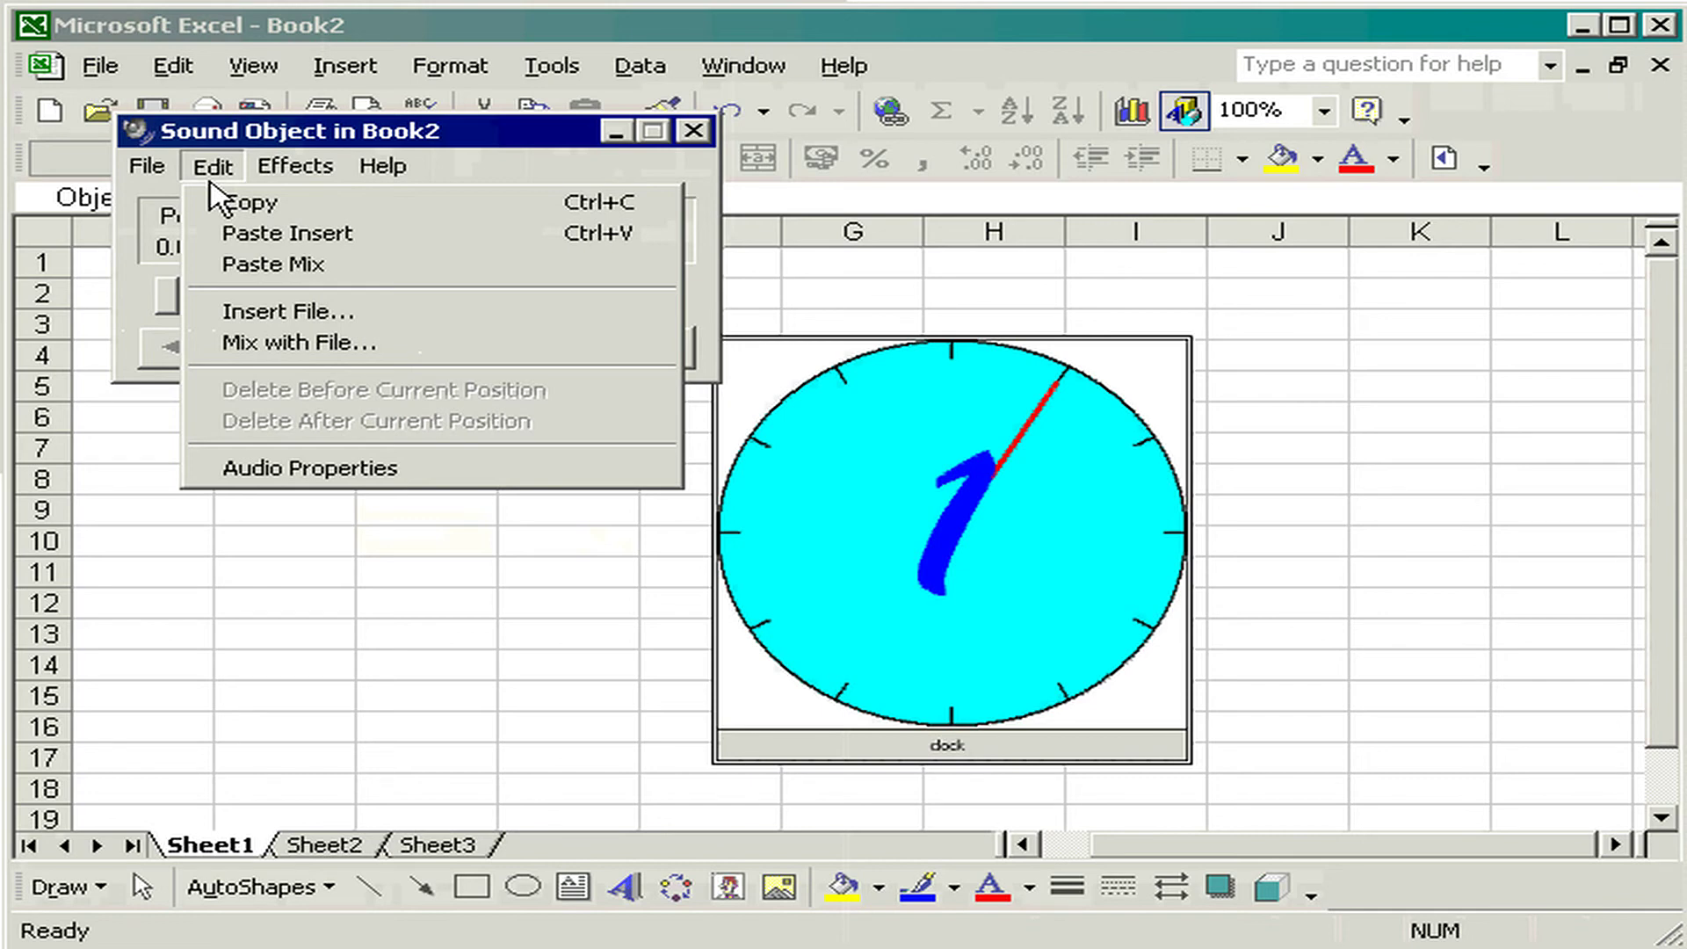
pyautogui.click(211, 183)
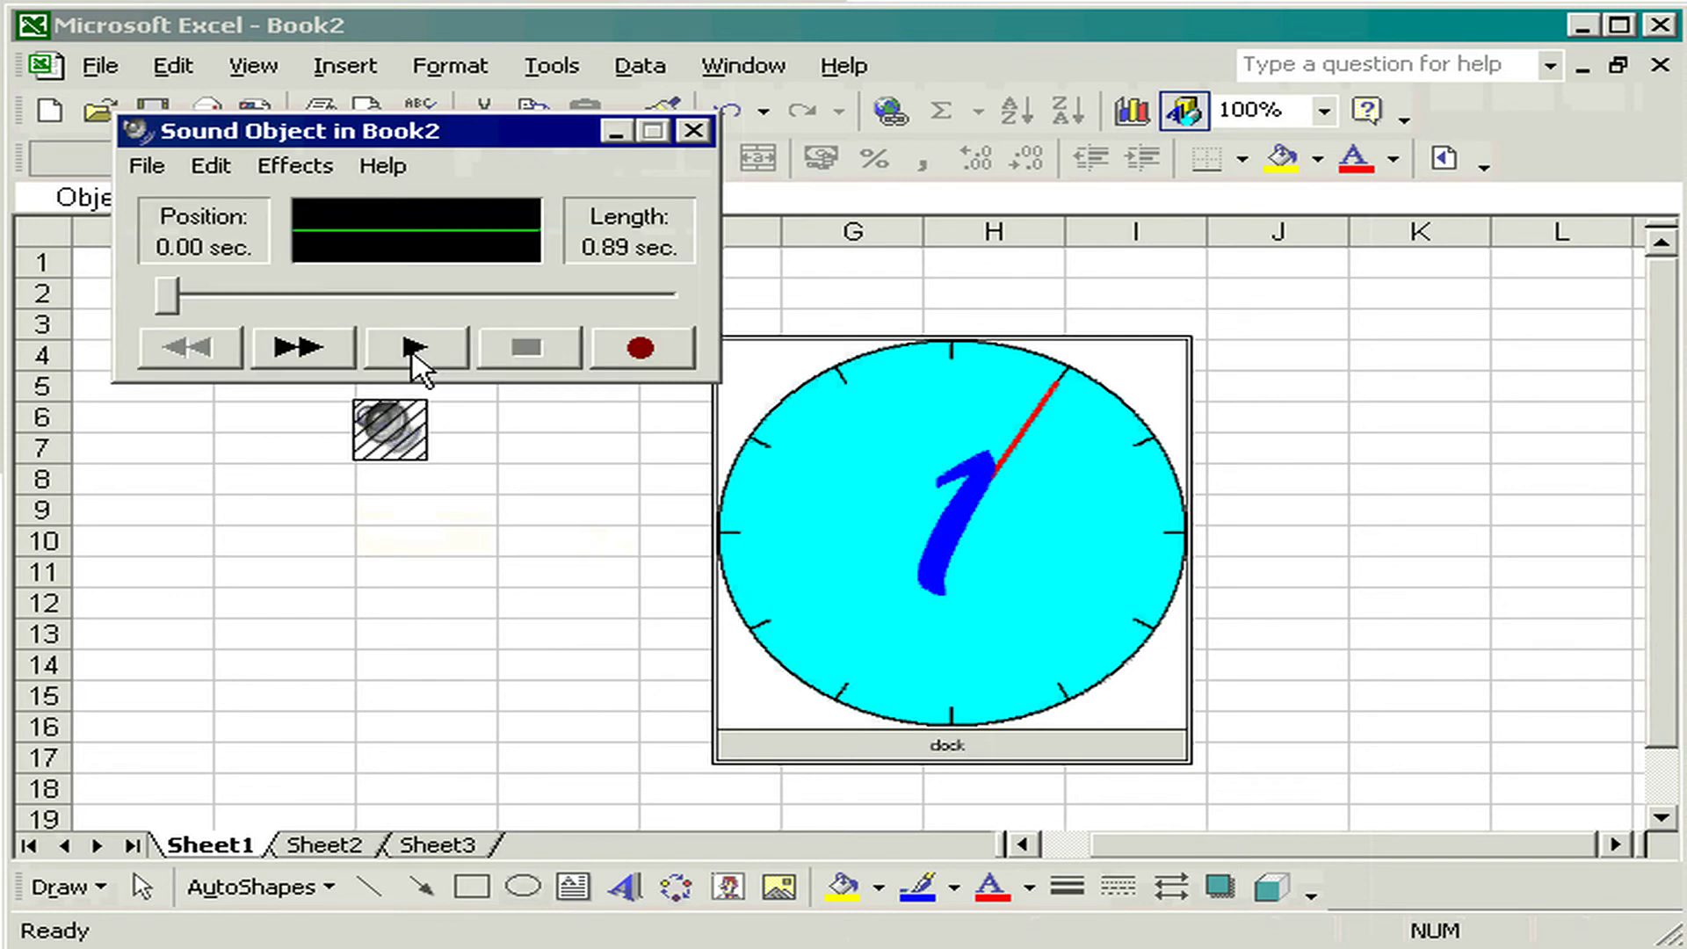
pyautogui.click(413, 350)
pyautogui.click(402, 441)
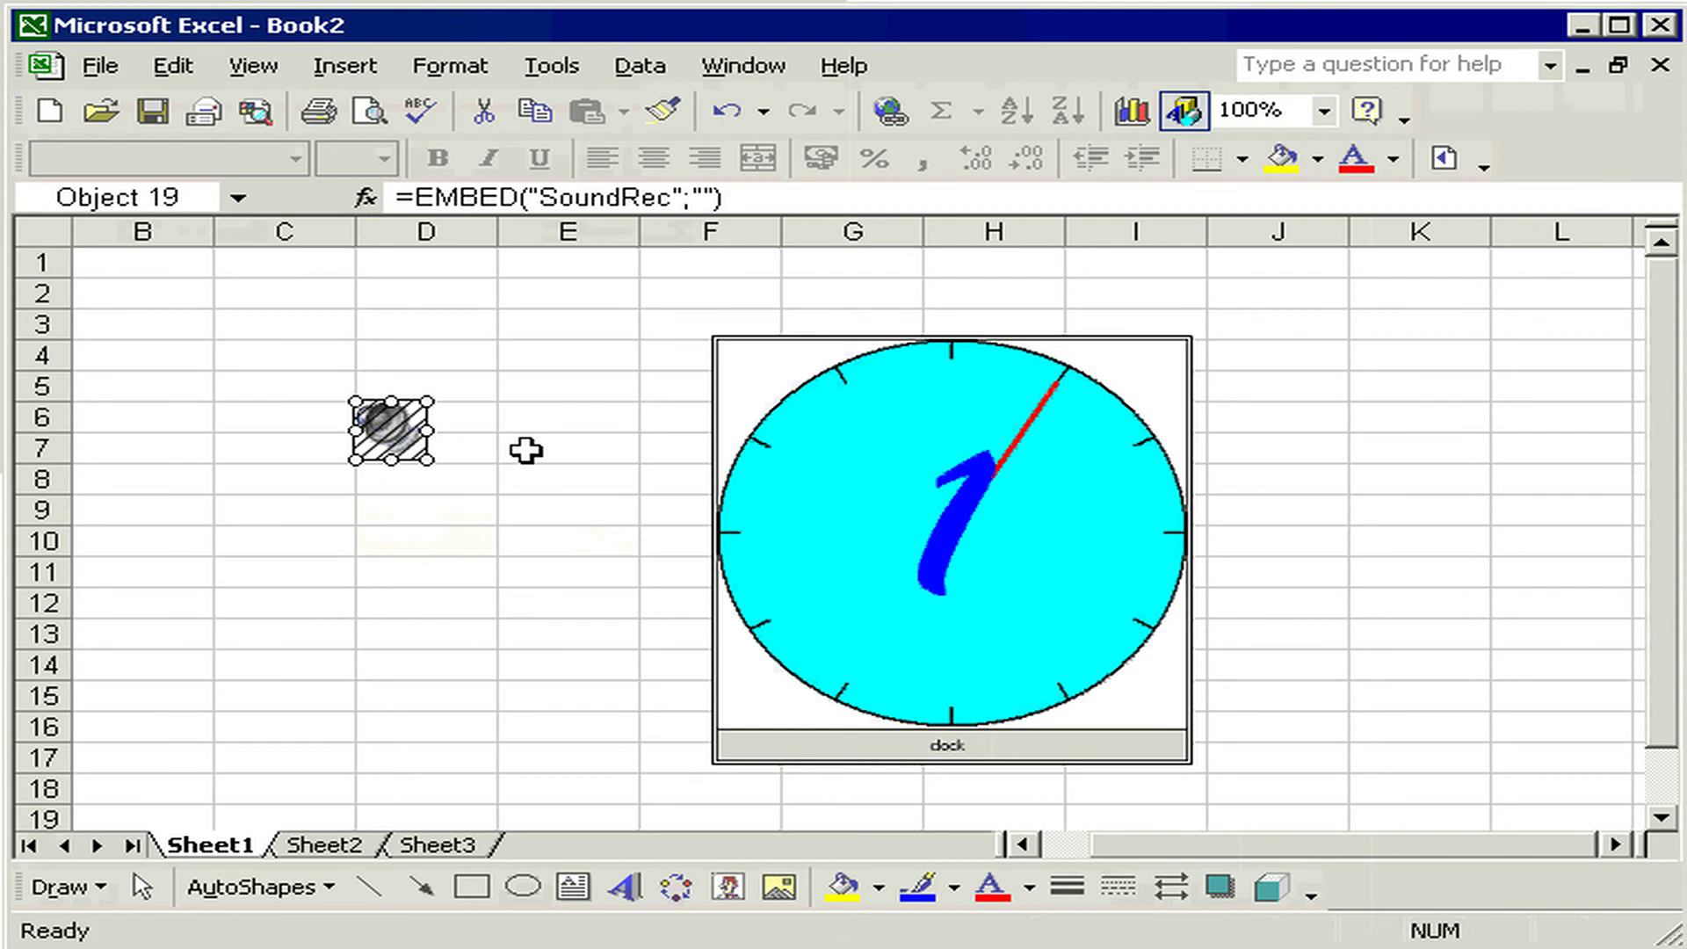
pyautogui.rightClick(398, 436)
pyautogui.moveTo(576, 591)
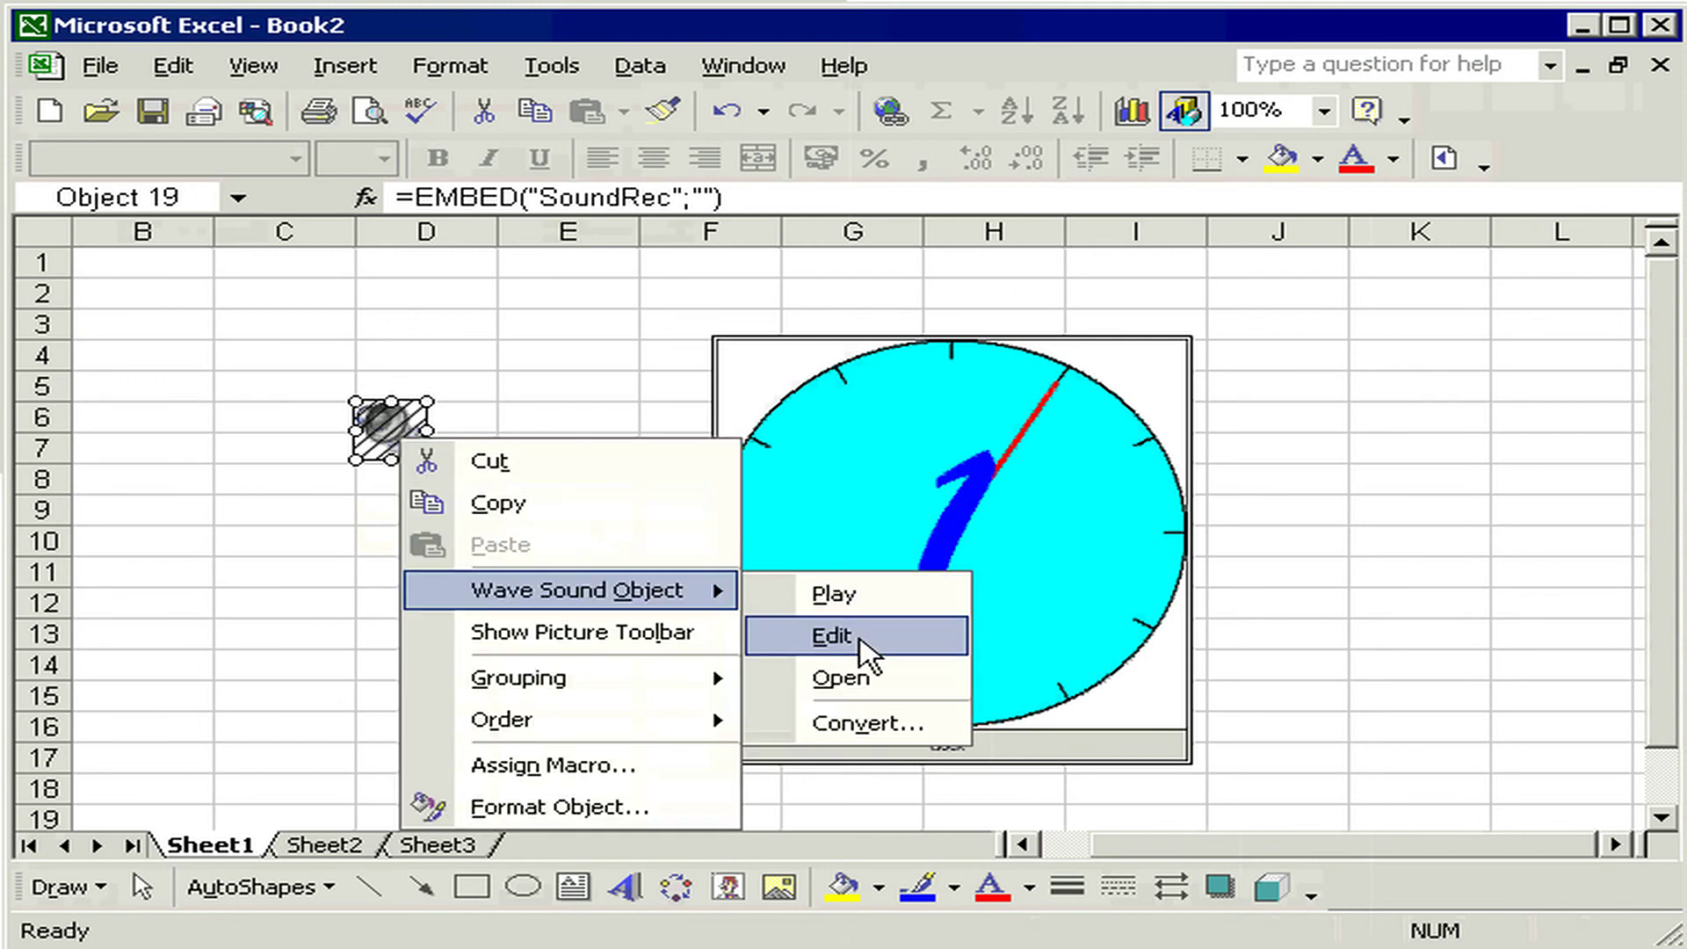
pyautogui.click(871, 654)
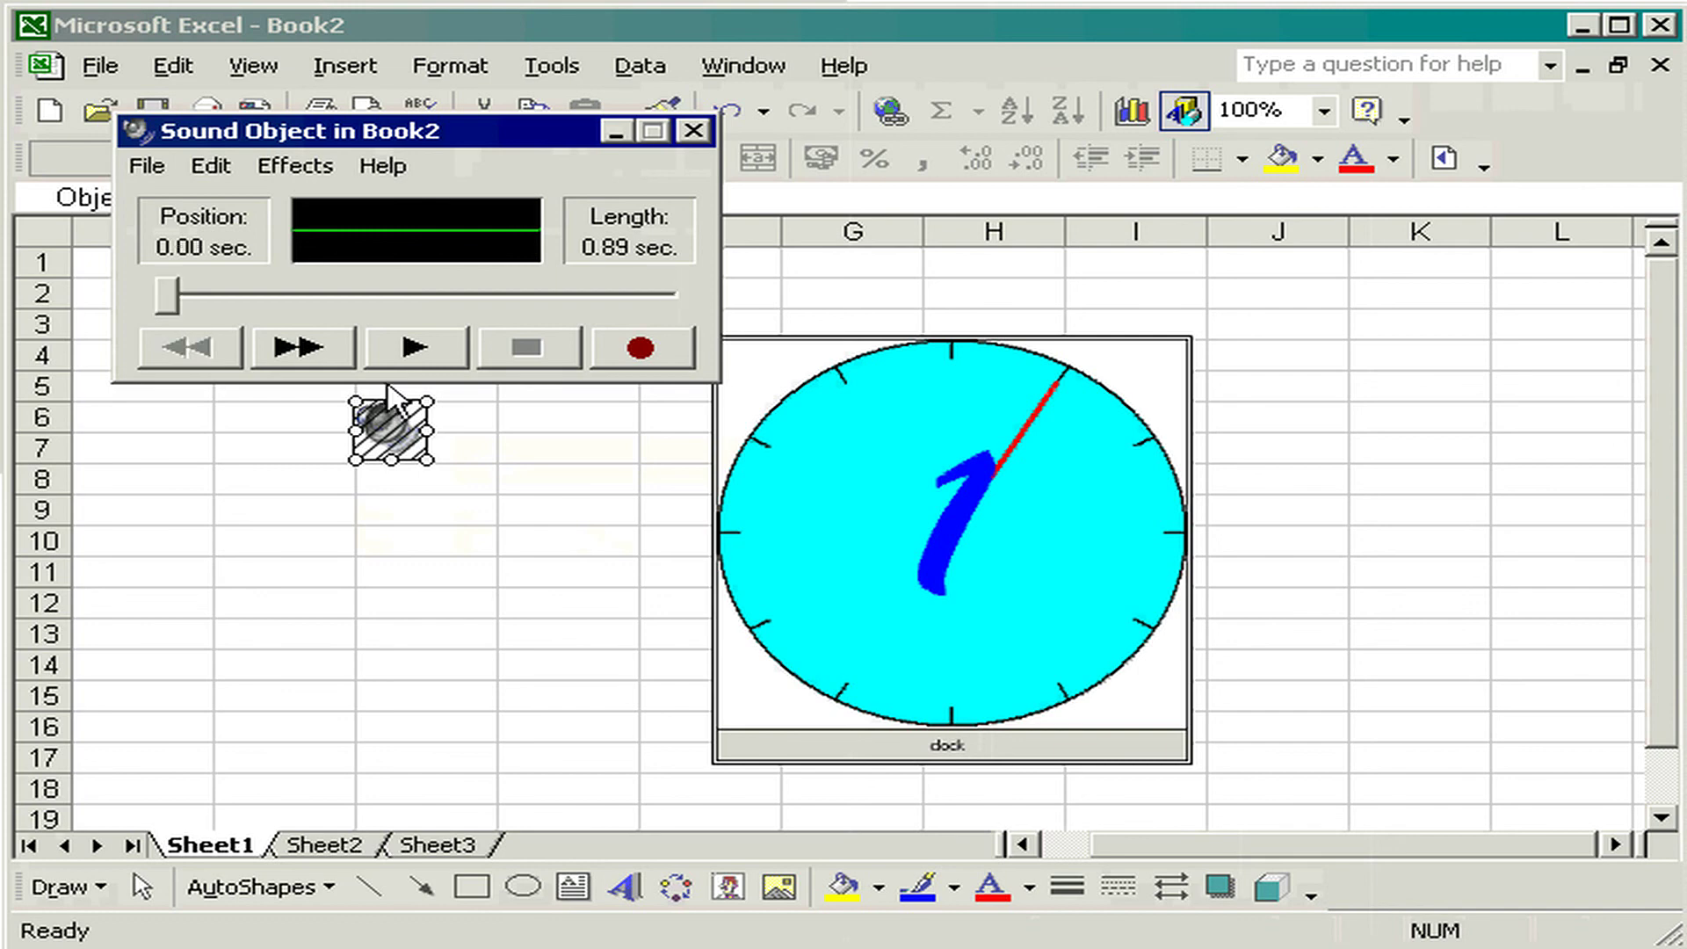
pyautogui.click(418, 351)
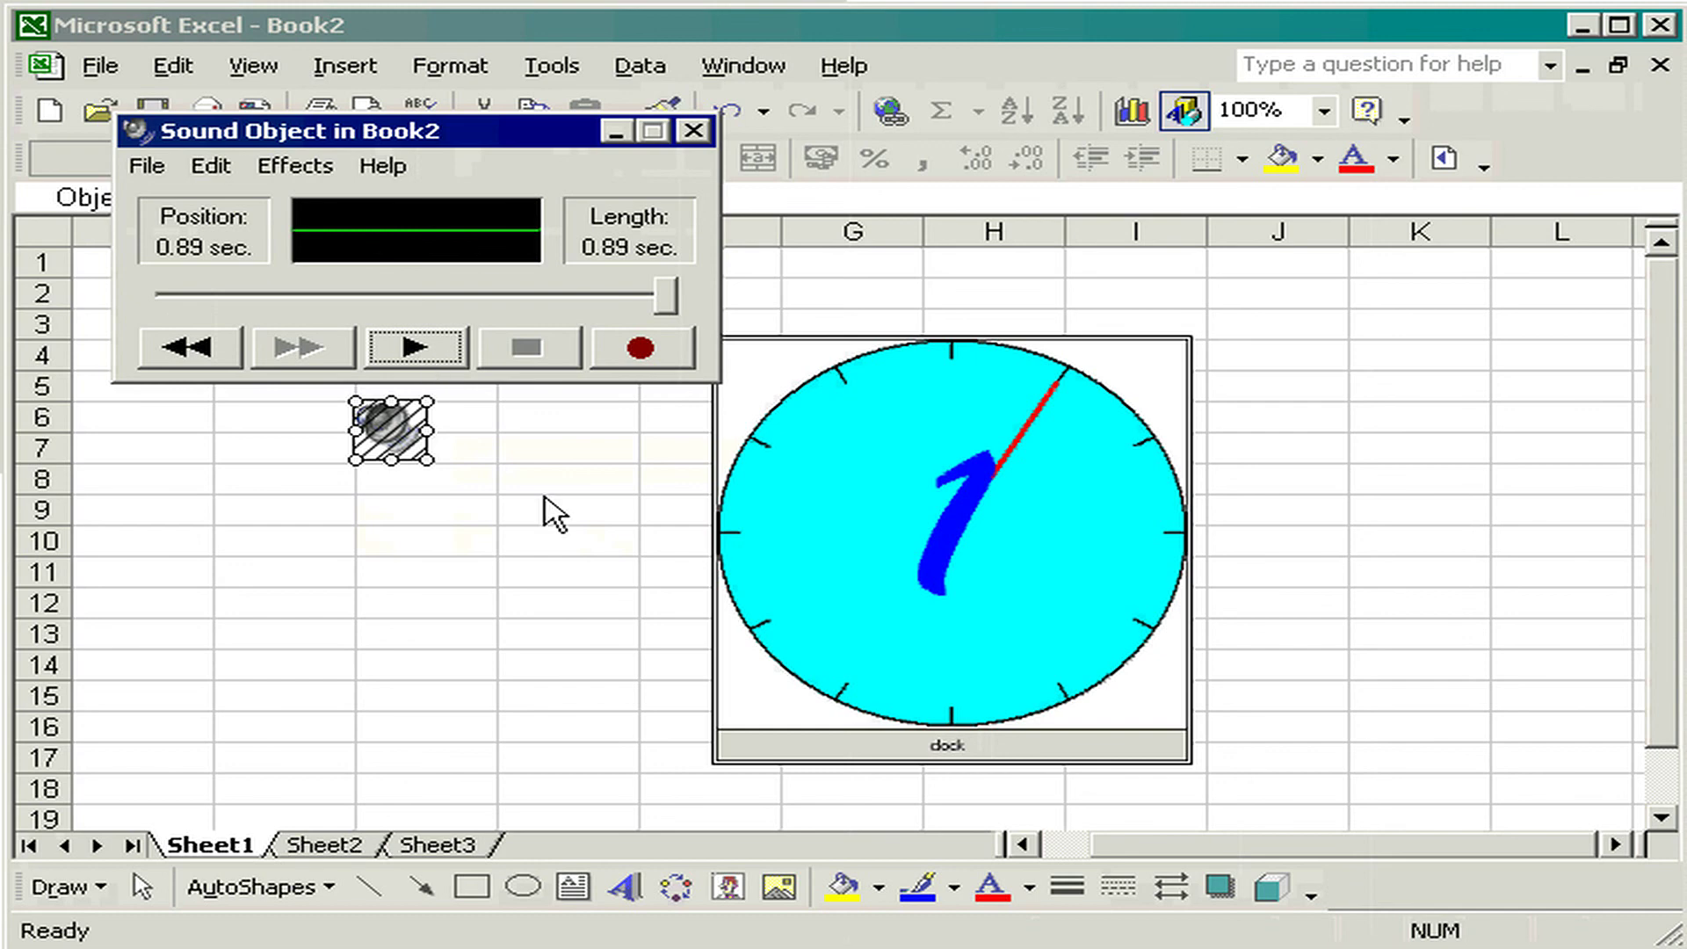
pyautogui.hotkey('alt', 'F4')
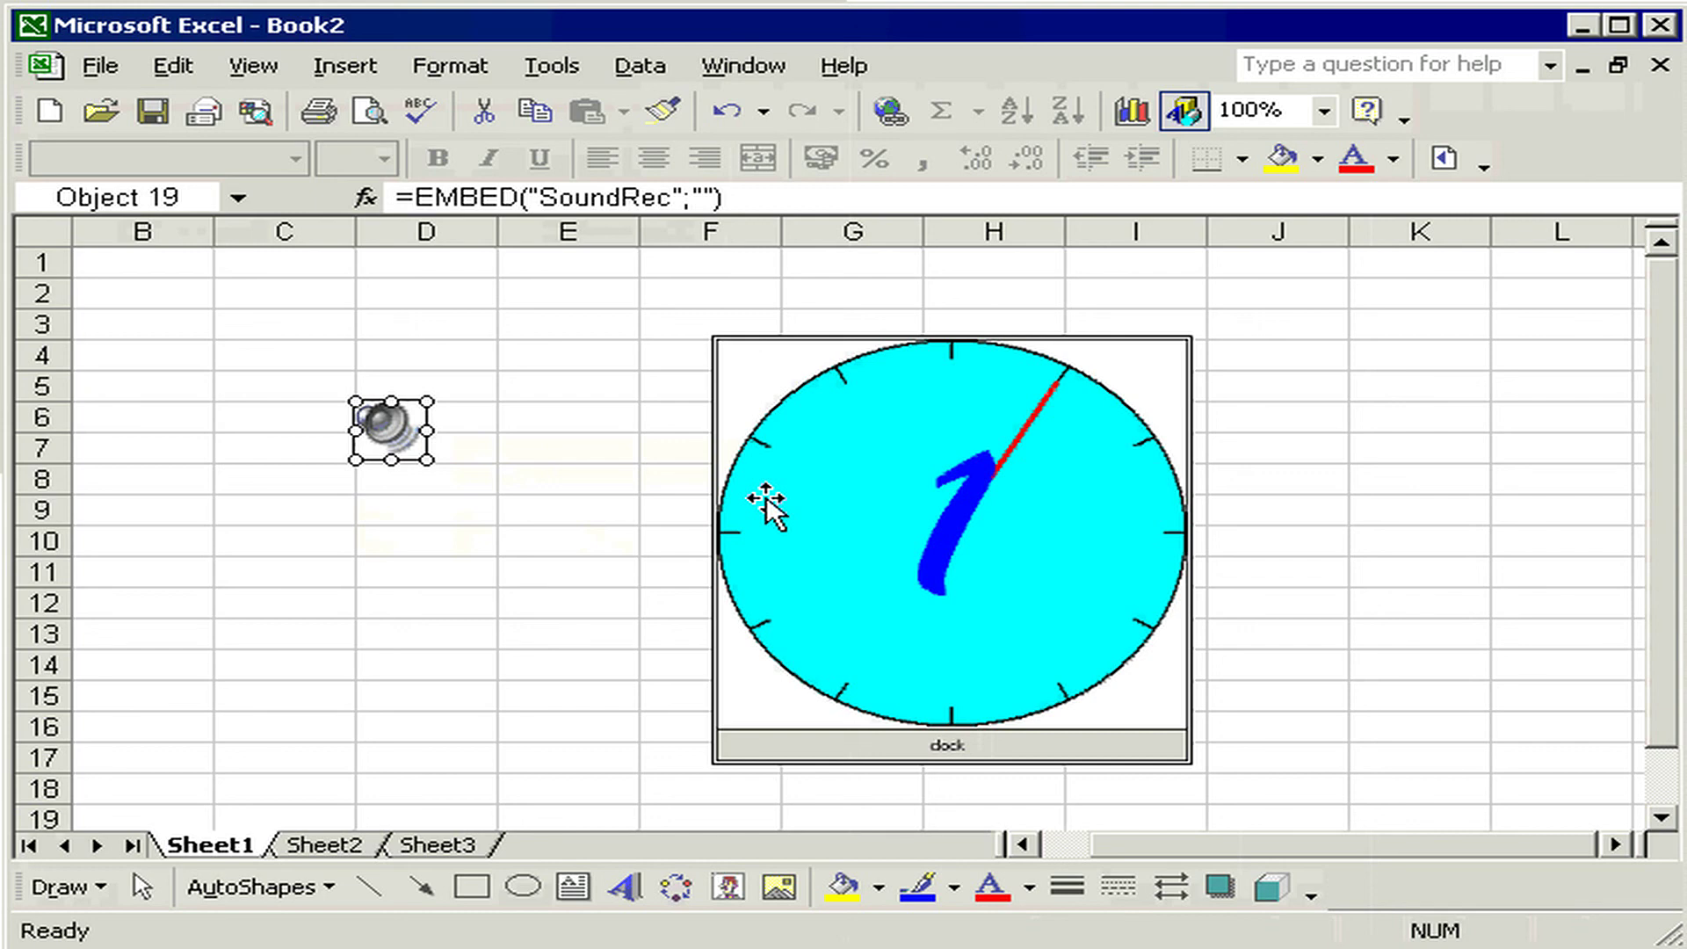
# Step: Delete the clock video object from Sheet1, keeping the sound at D6
pyautogui.click(766, 505)
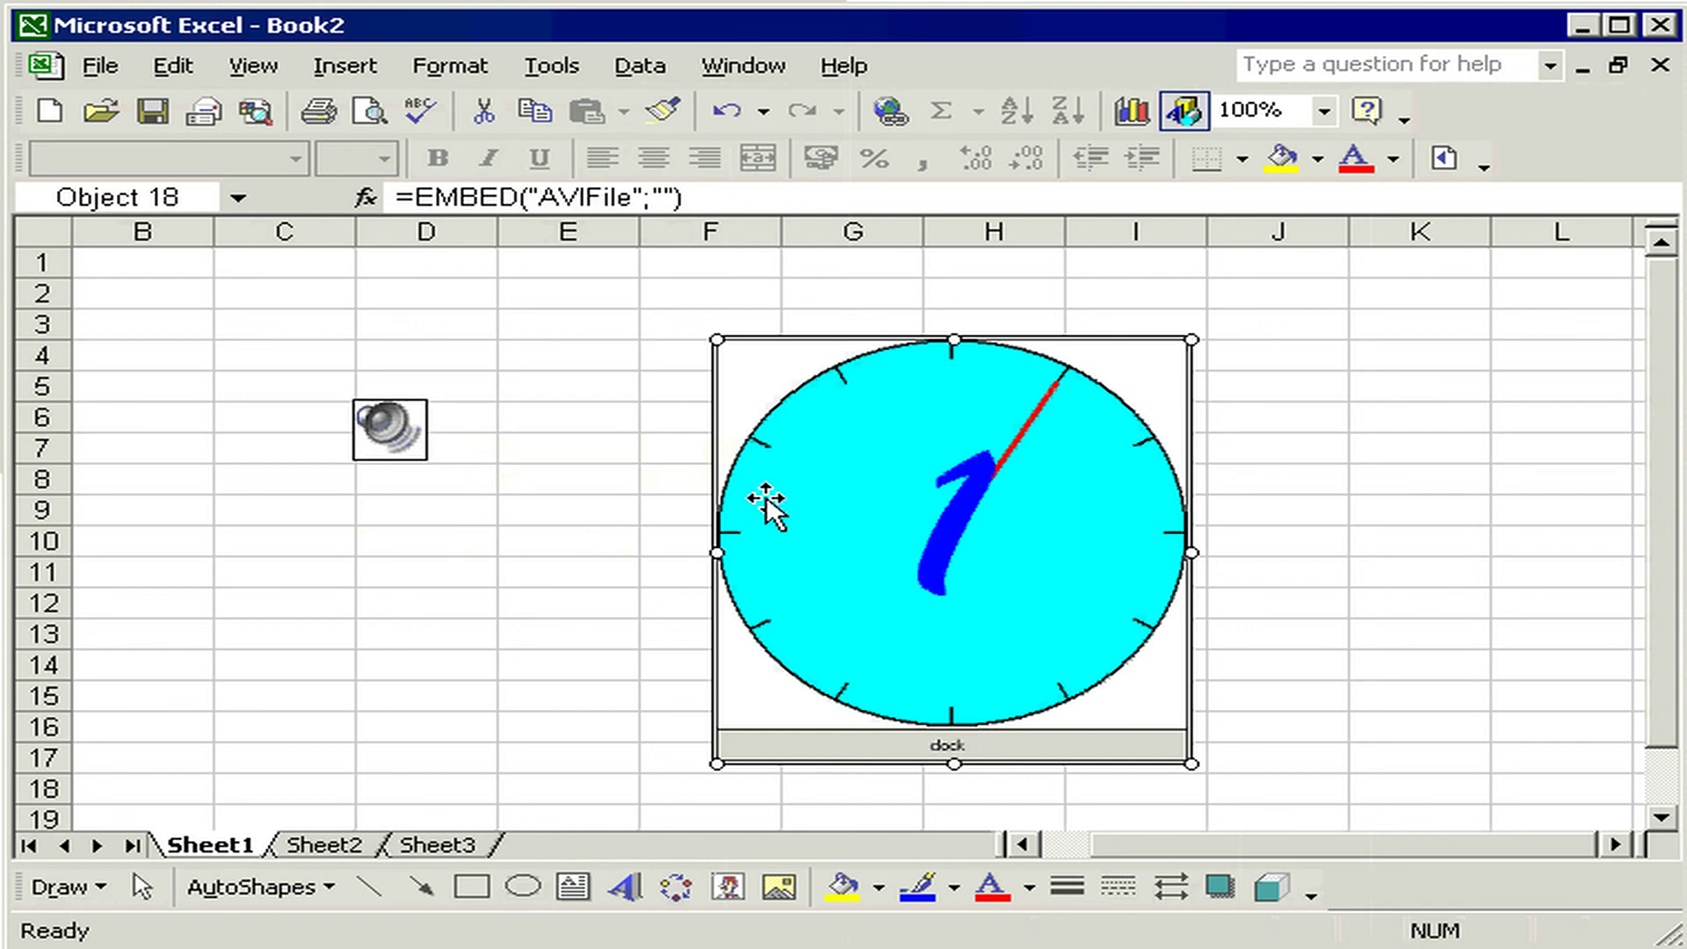
pyautogui.press('Delete')
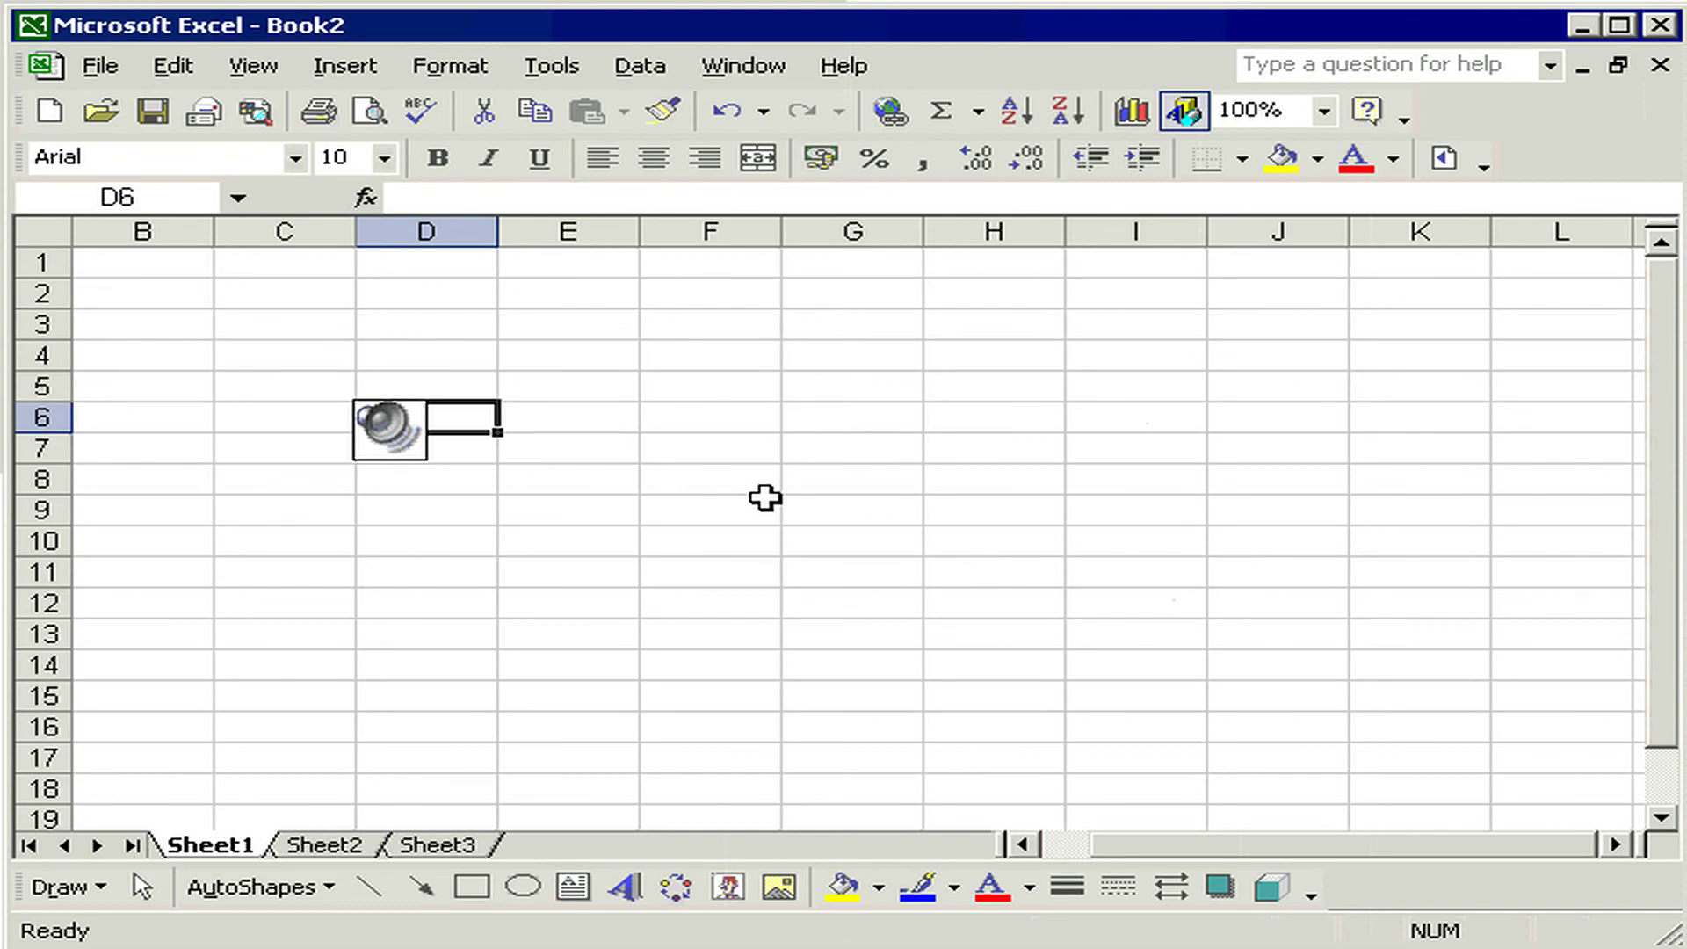